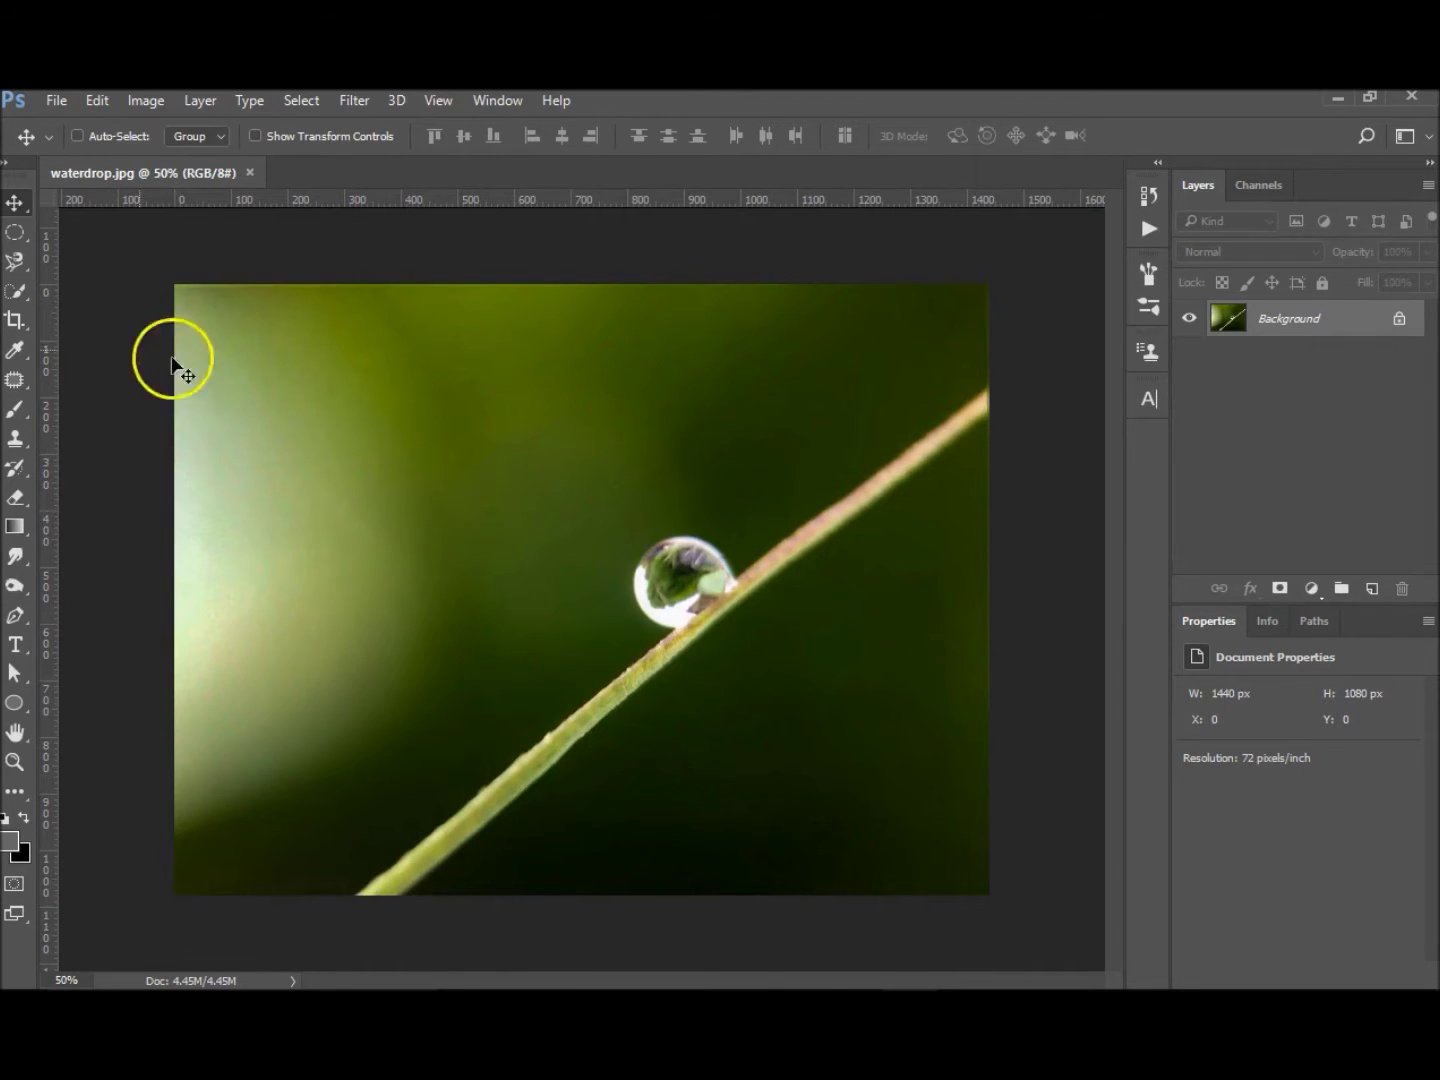
# Crop the waterdrop photo from the left and top to 1172 × 928 px
pyautogui.click(15, 319)
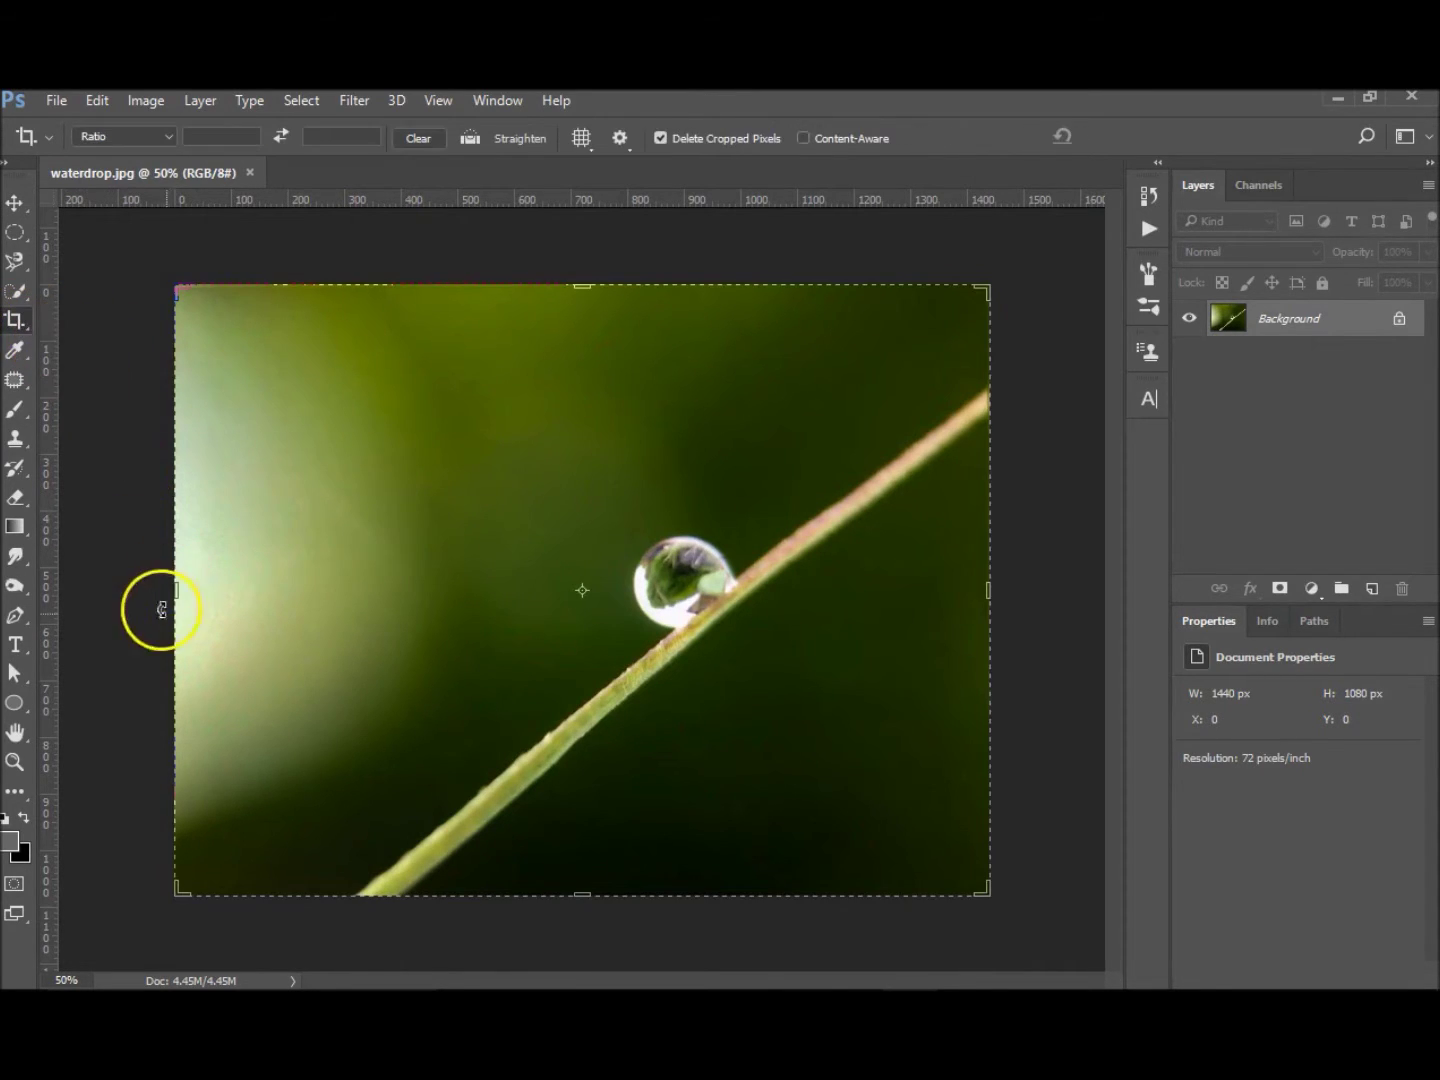
pyautogui.moveTo(180, 589); pyautogui.dragTo(253, 594)
pyautogui.moveTo(583, 288); pyautogui.dragTo(580, 330)
pyautogui.press('Return')
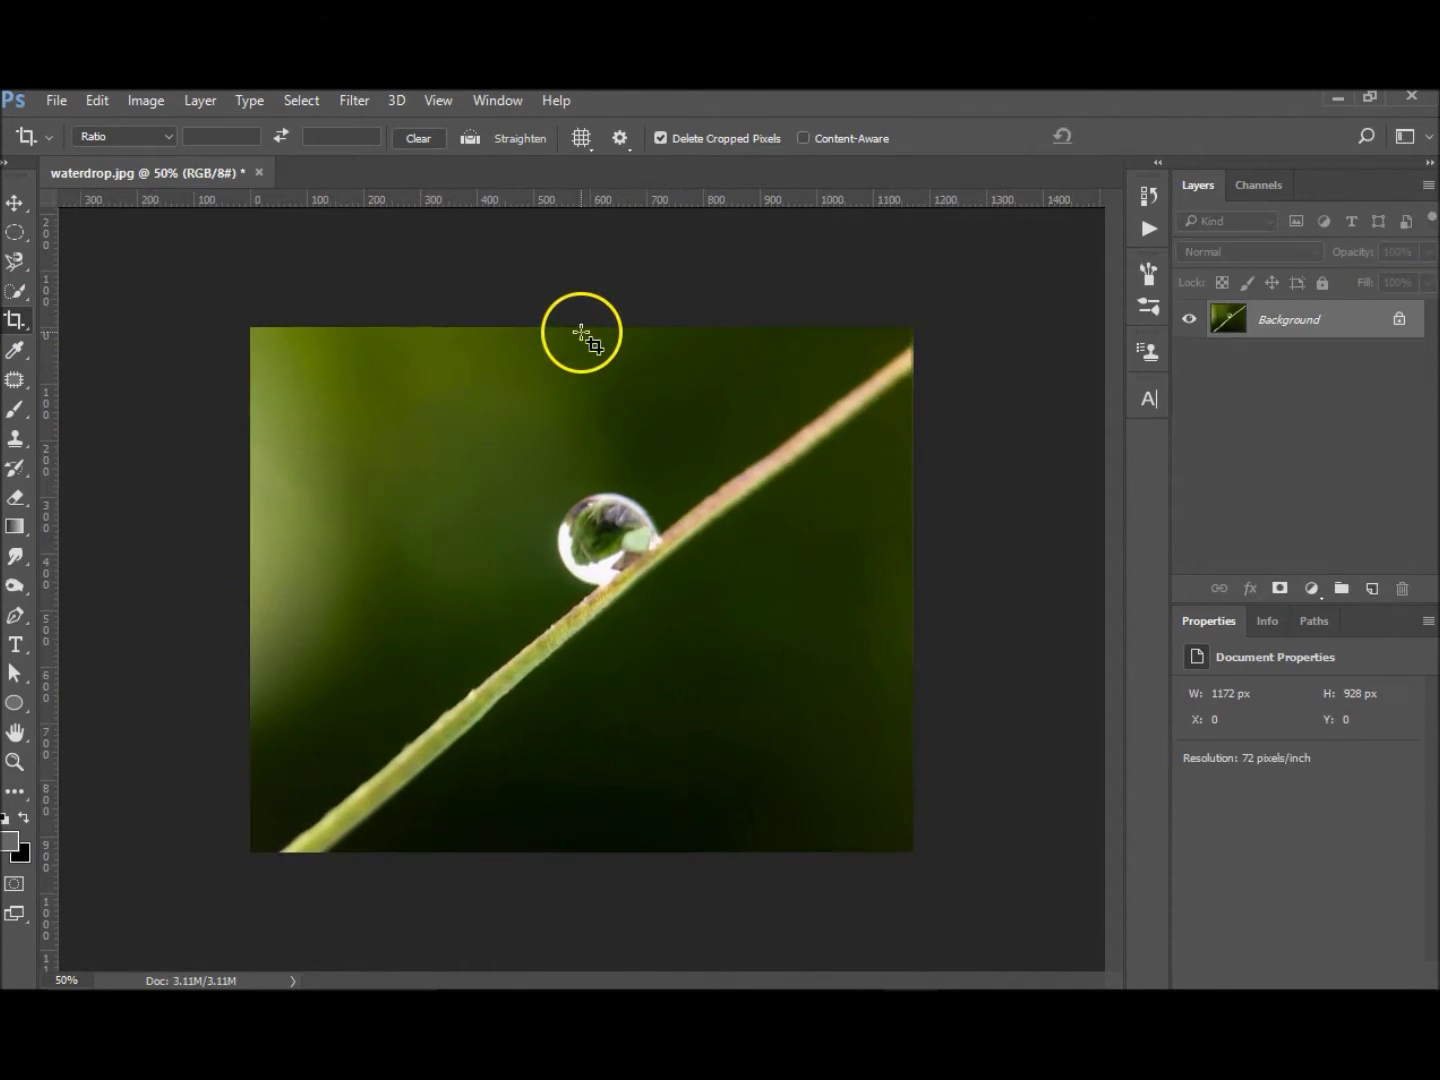
# Sample a dark green from the background as the foreground colour
pyautogui.click(15, 349)
pyautogui.moveTo(600, 538); pyautogui.dragTo(599, 538)
pyautogui.moveTo(357, 442); pyautogui.dragTo(778, 685)
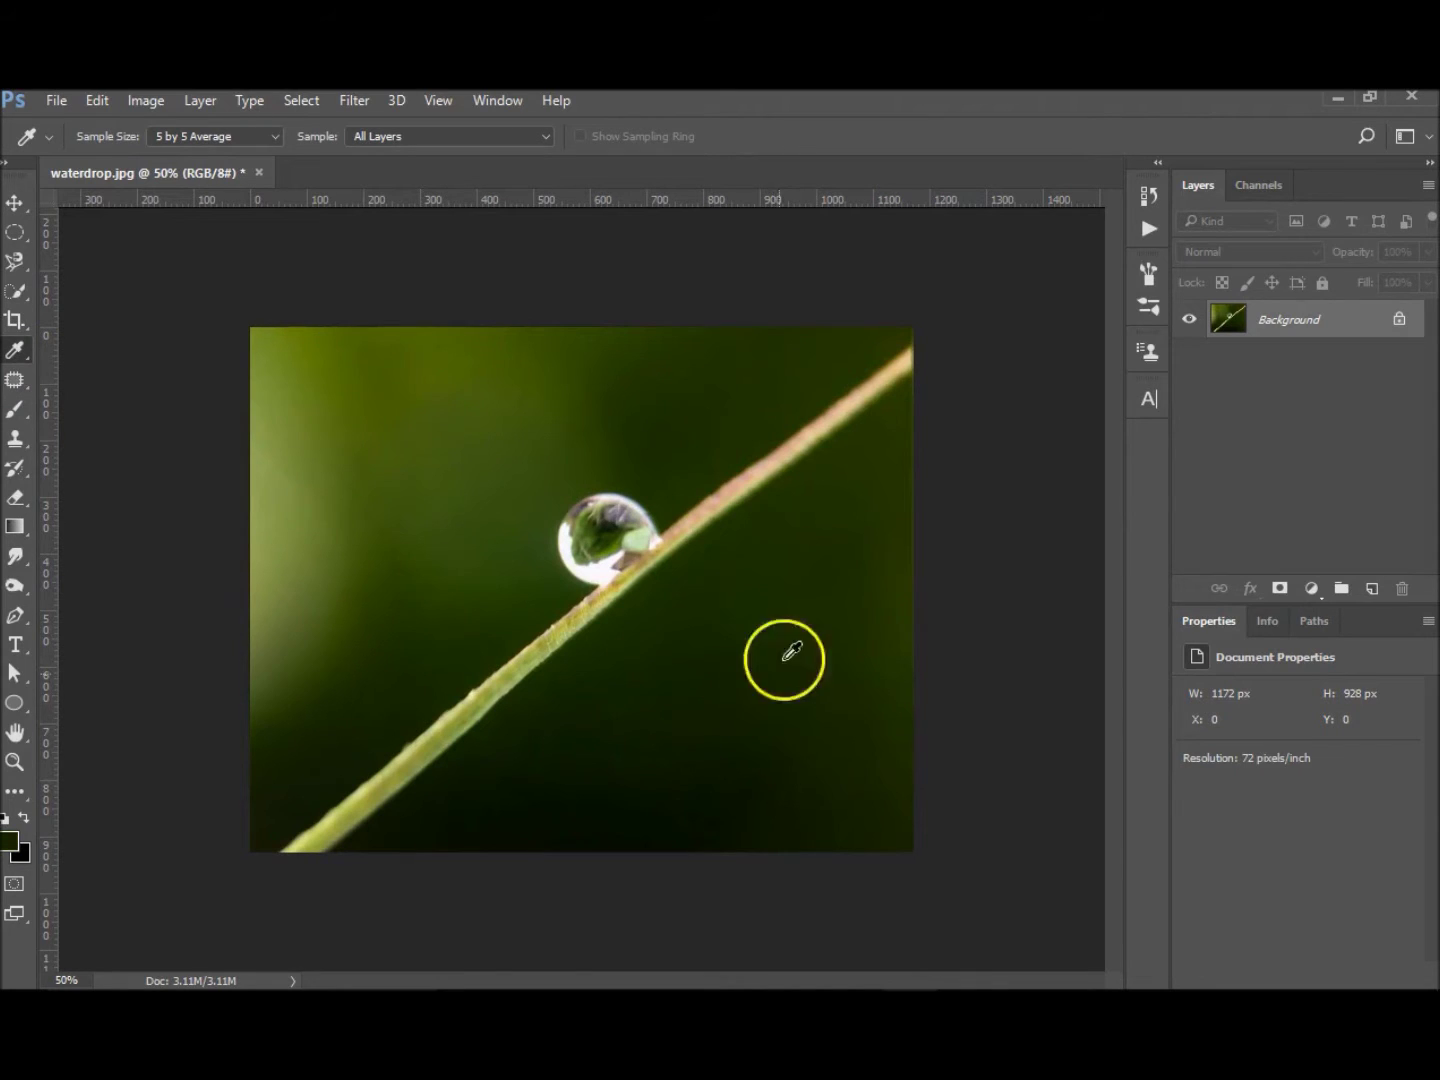
pyautogui.click(1311, 589)
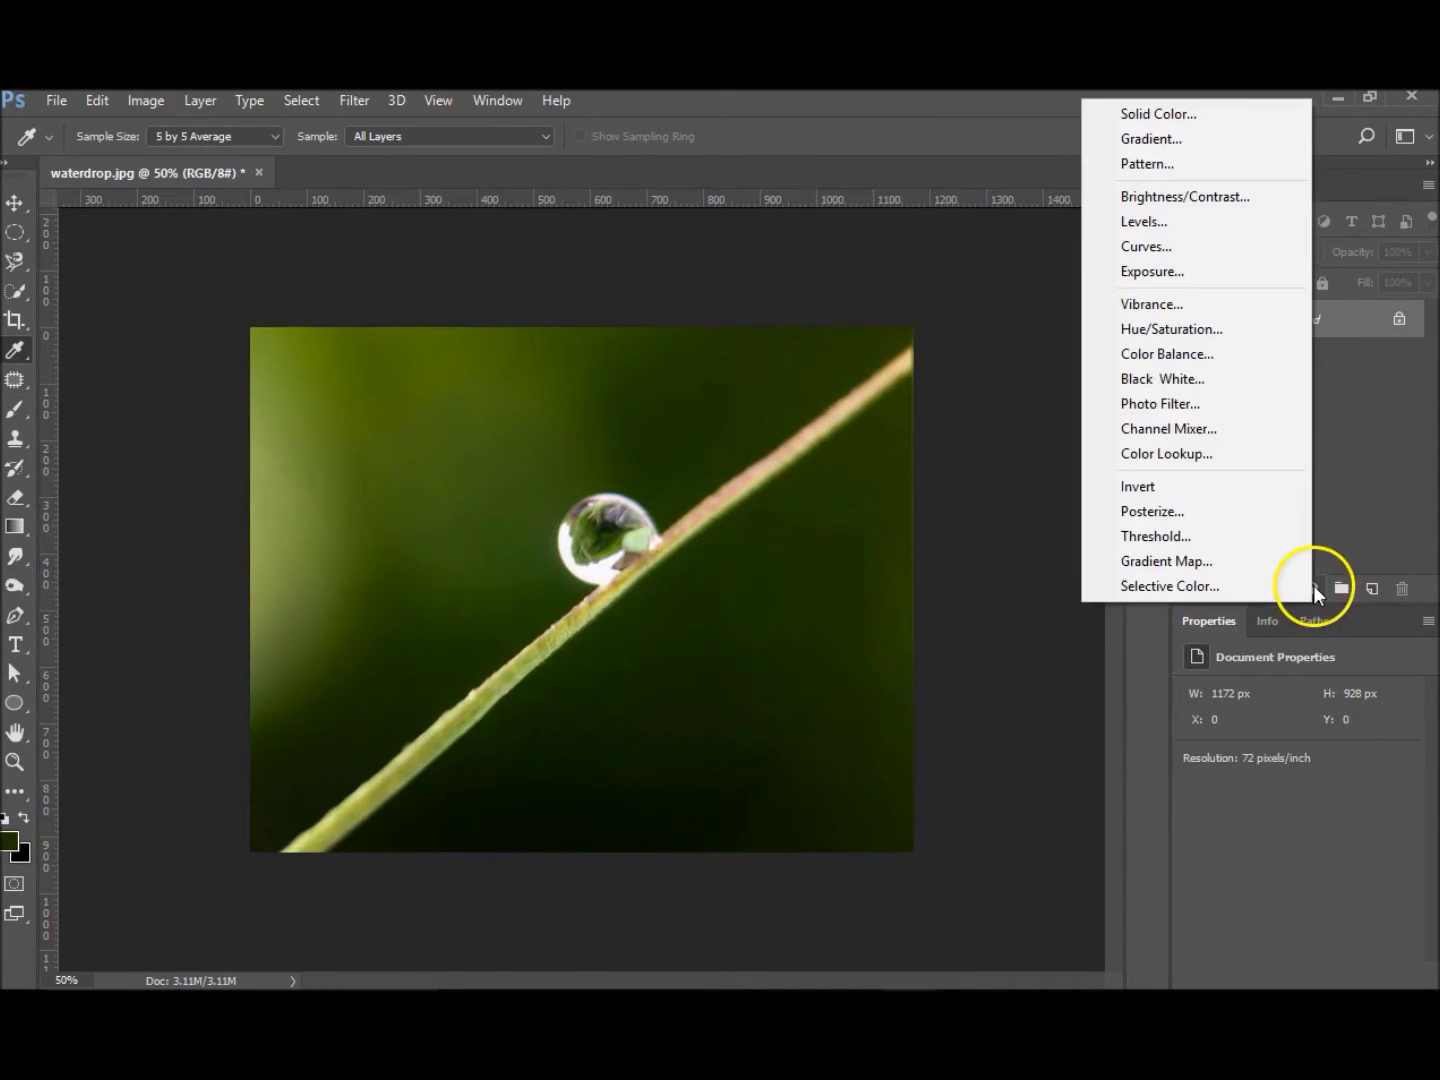
# Add a Curves layer (155 → 111) and paint its mask black over the drop with a 400 px brush
pyautogui.click(1189, 247)
pyautogui.moveTo(1319, 834); pyautogui.dragTo(1336, 841)
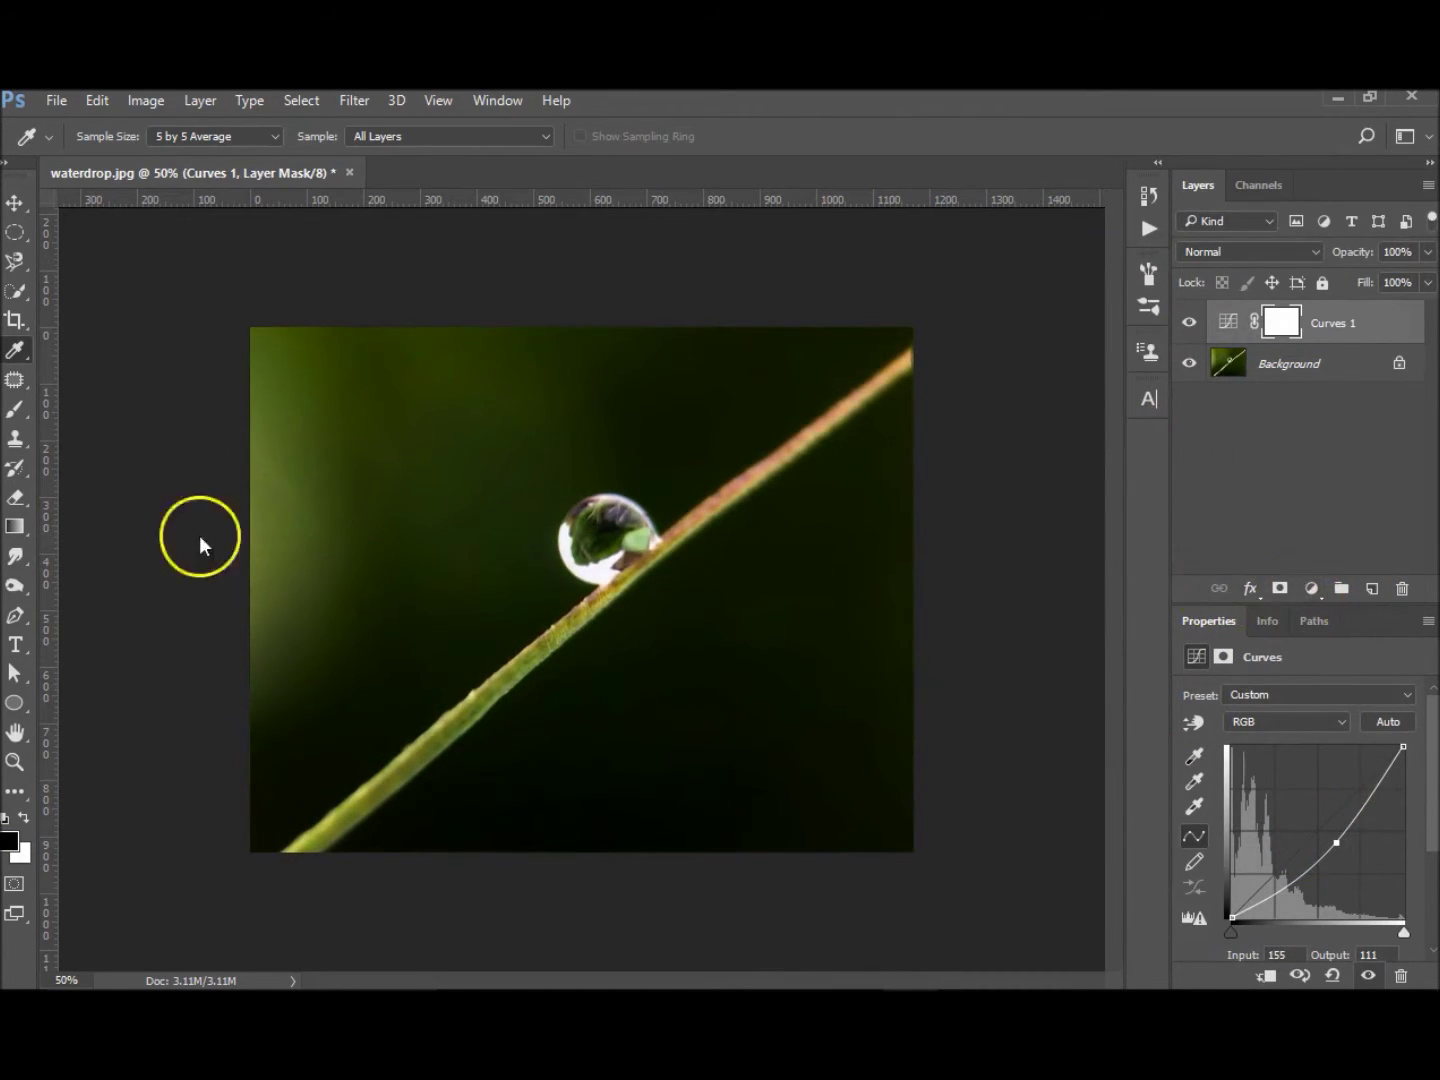
pyautogui.press('b')
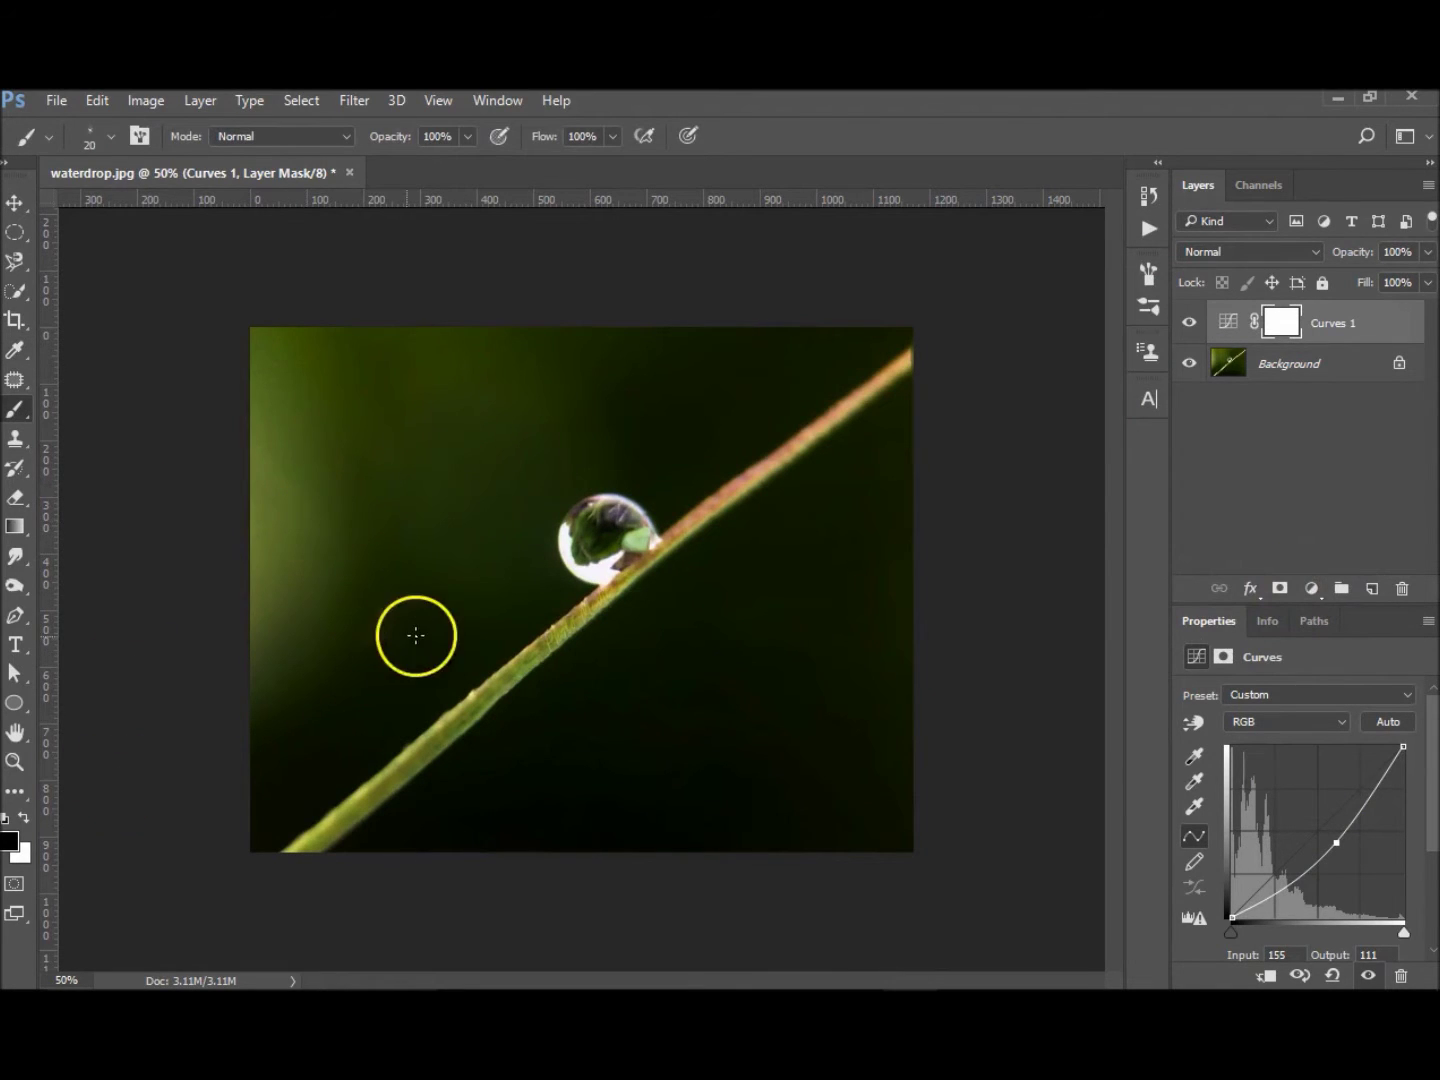
pyautogui.press(']')
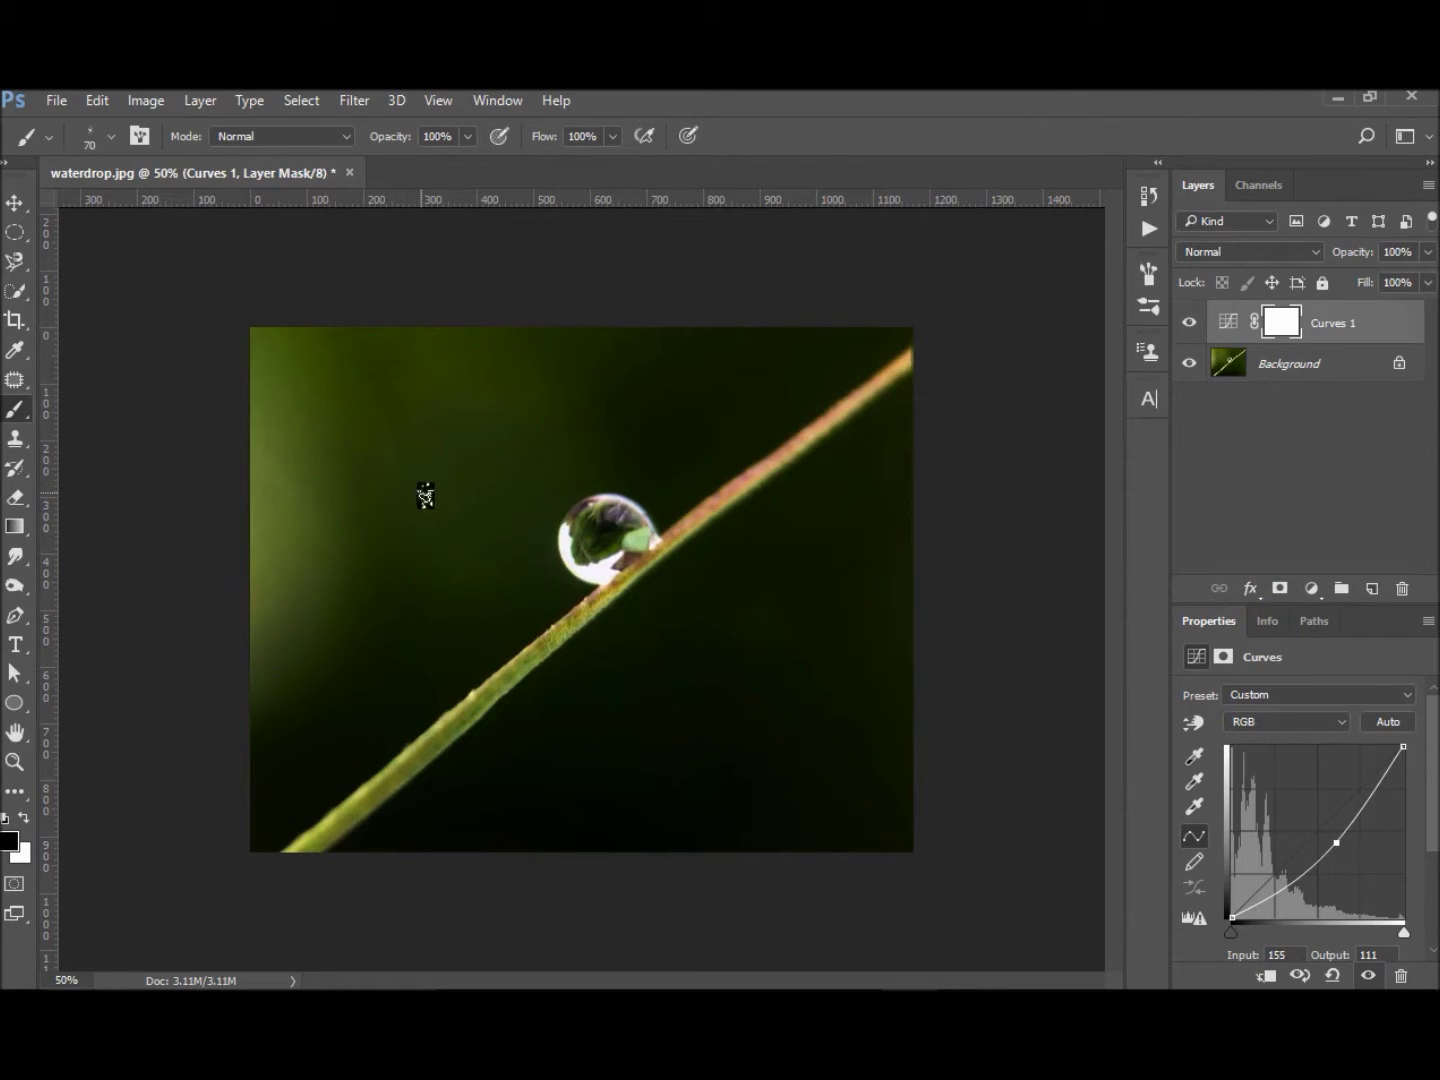
pyautogui.press(']')
pyautogui.press(']')
pyautogui.press(']')
pyautogui.press(']')
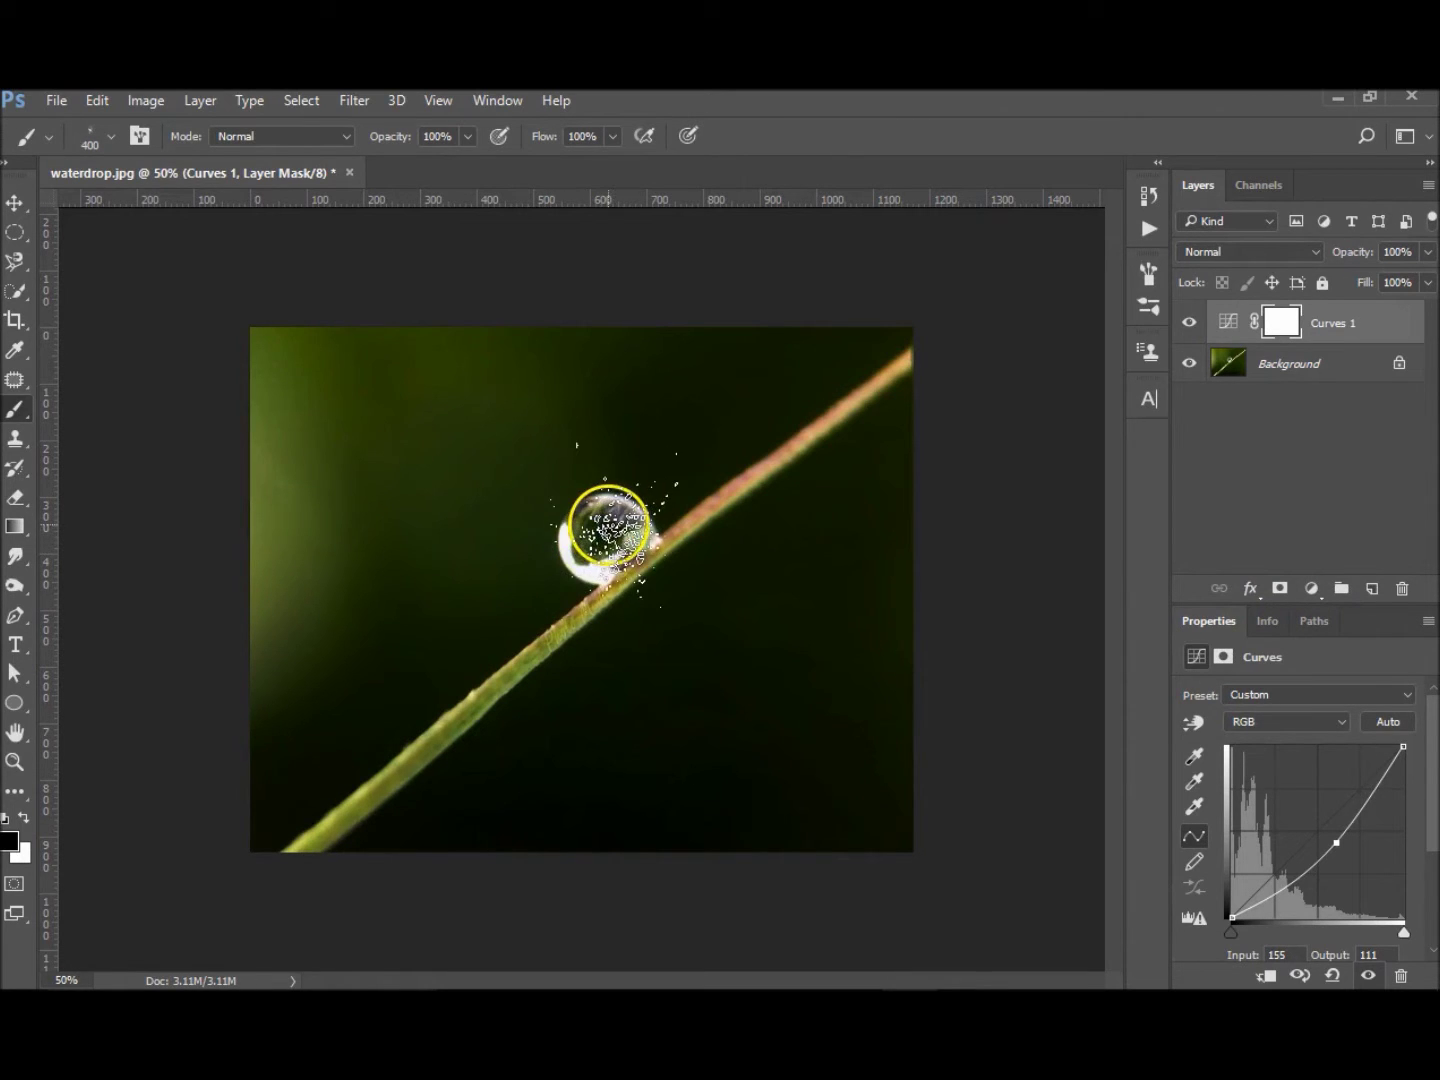
pyautogui.moveTo(606, 527)
pyautogui.mouseDown()
pyautogui.moveTo(595, 505)
pyautogui.moveTo(579, 546)
pyautogui.moveTo(596, 537)
pyautogui.moveTo(635, 578)
pyautogui.moveTo(593, 515)
pyautogui.mouseUp()
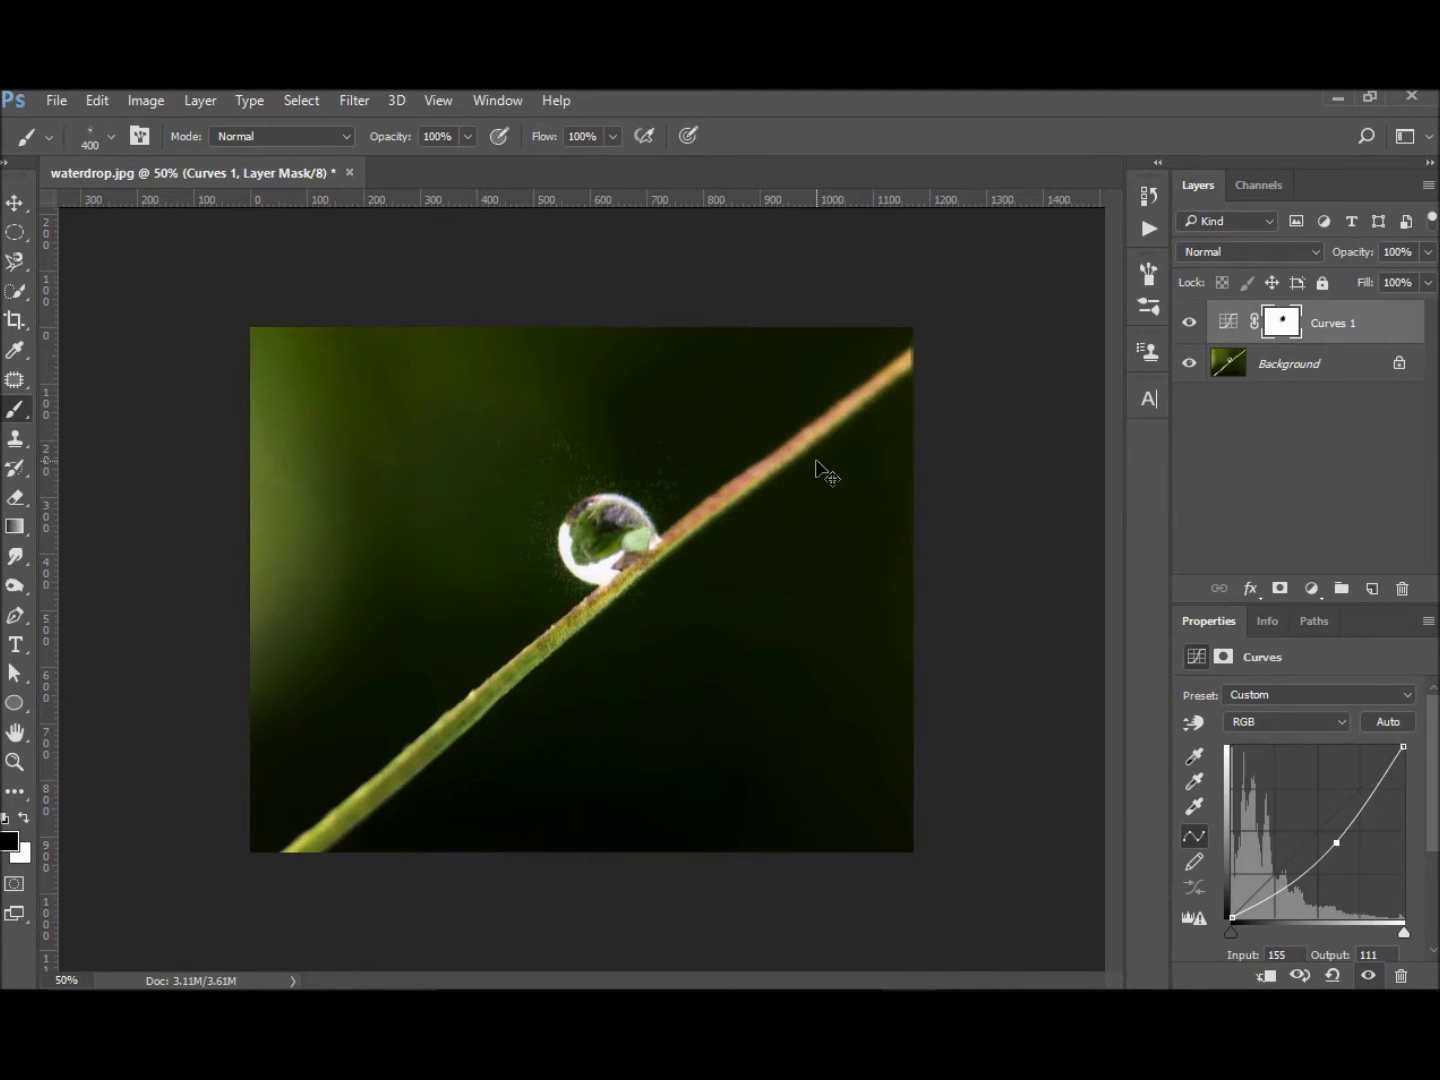
# Save the photo as waterdrop.psd, minimise Photoshop, and open the Edit Log file
pyautogui.hotkey('ctrl', 'shift', 's')
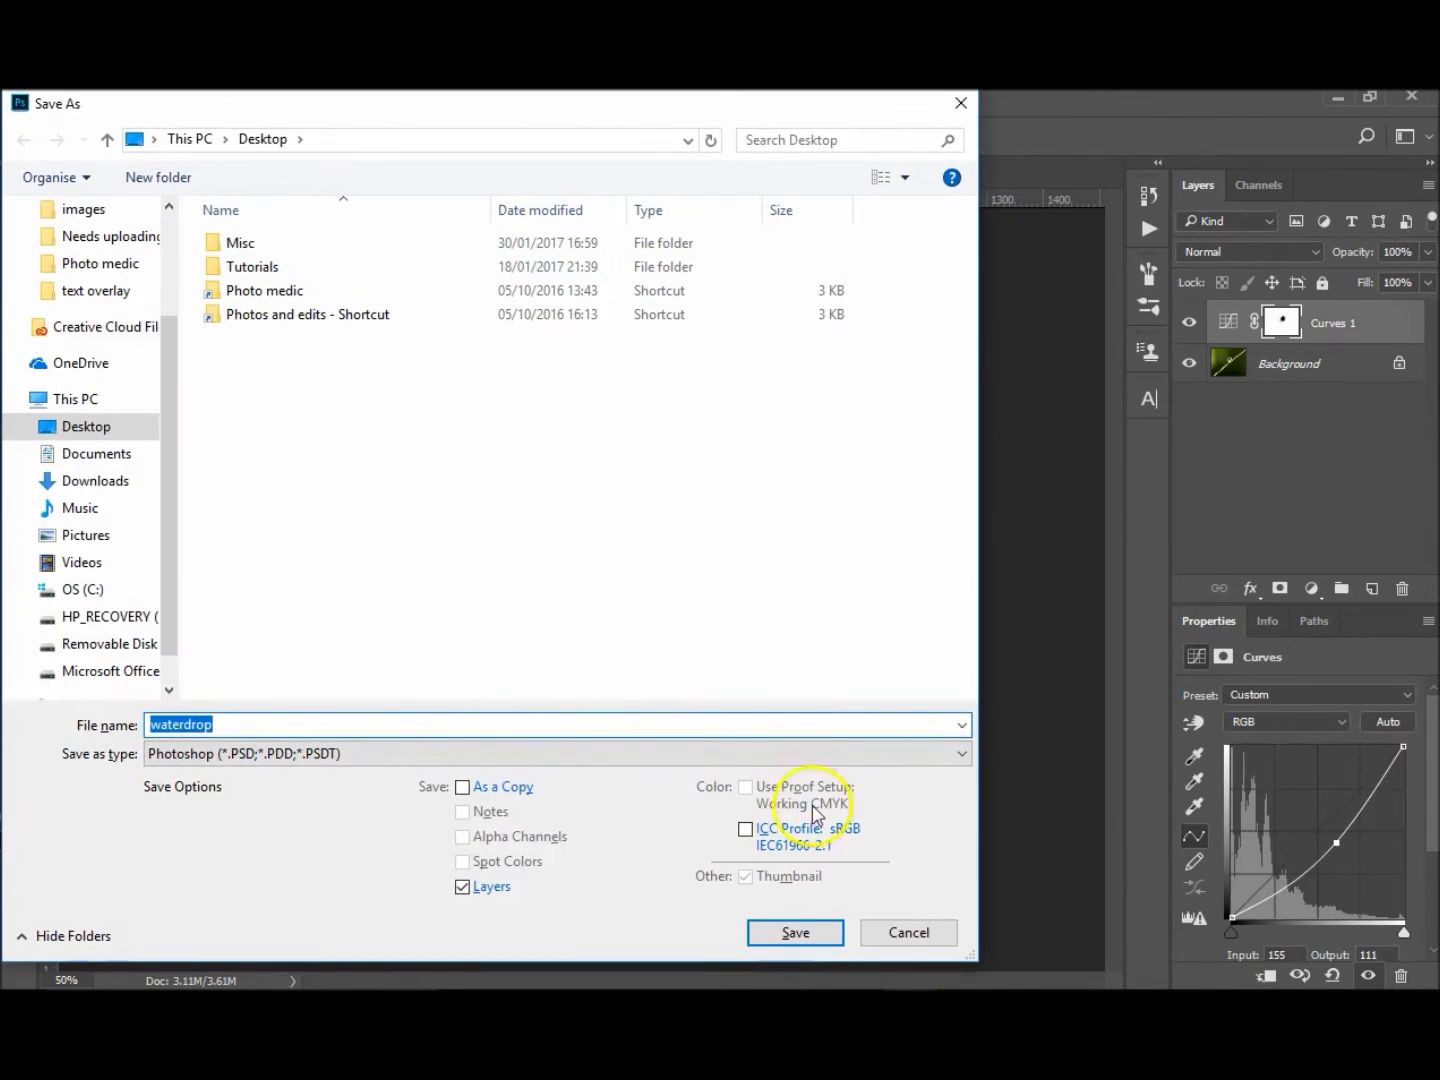
pyautogui.click(796, 938)
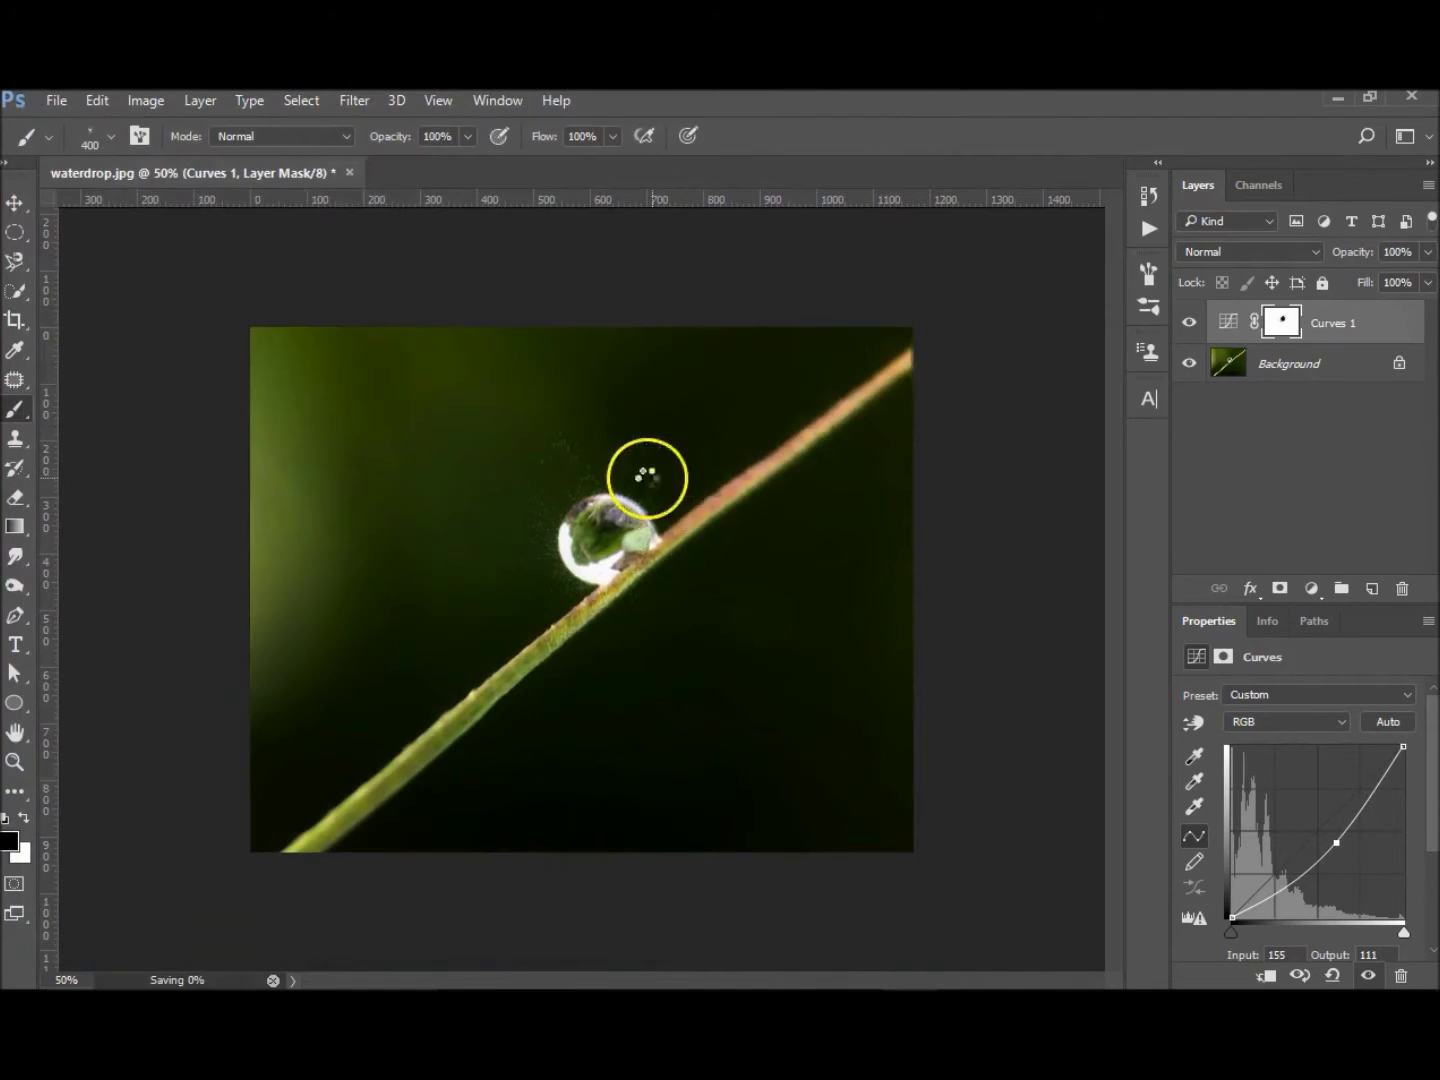
pyautogui.click(1337, 98)
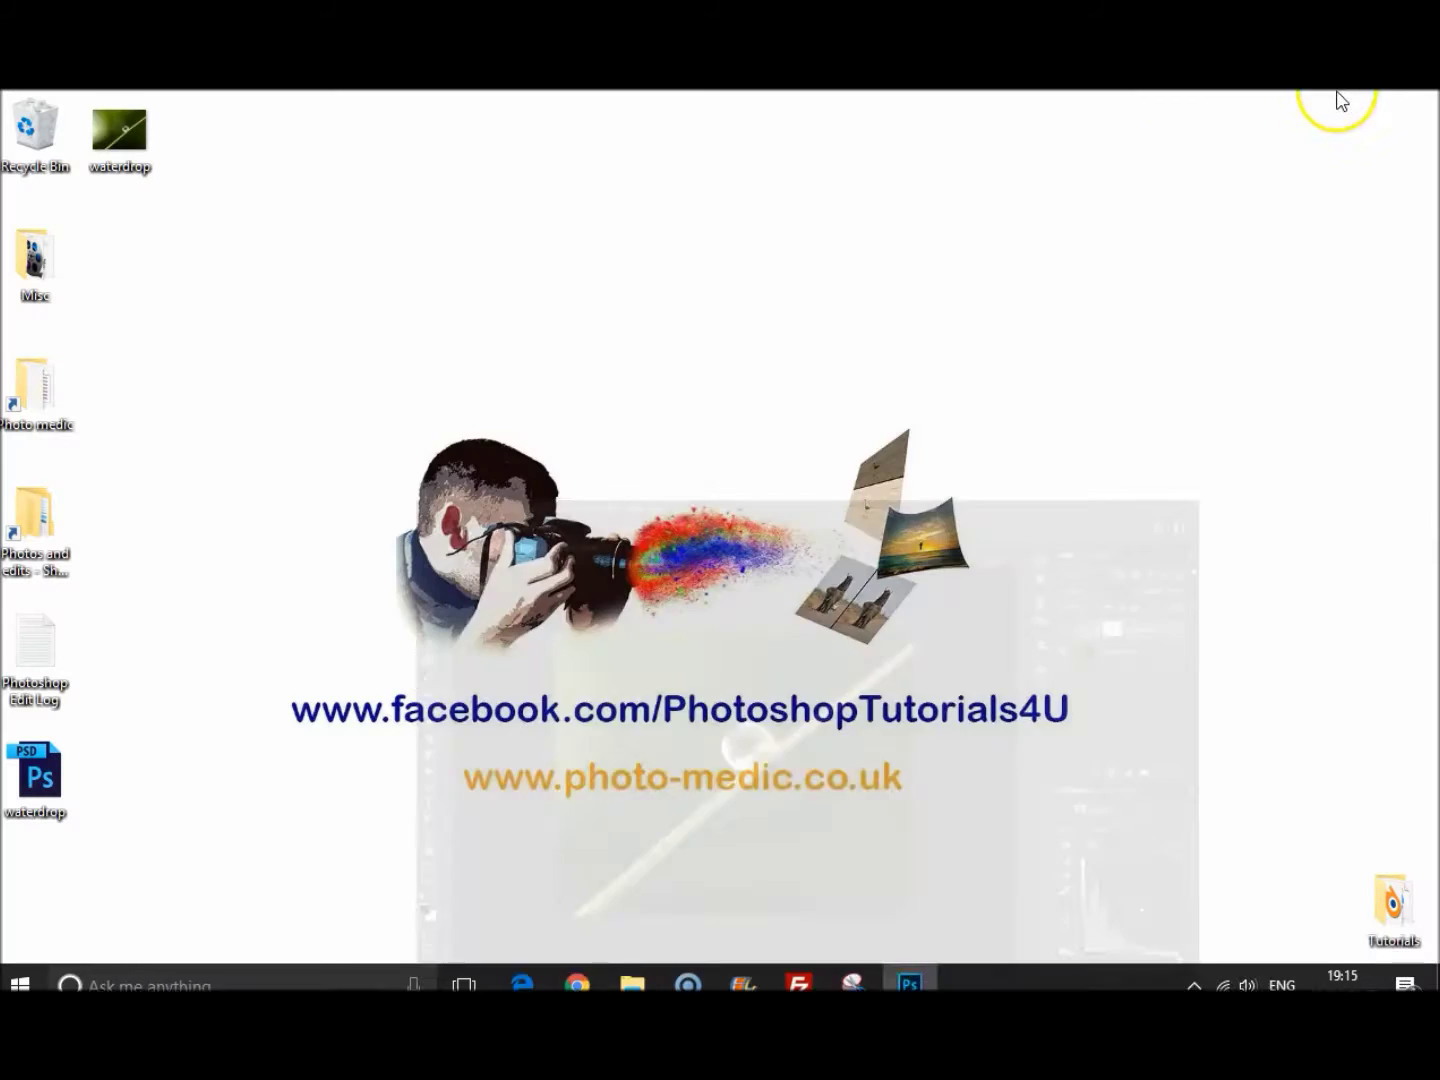
pyautogui.click(43, 666)
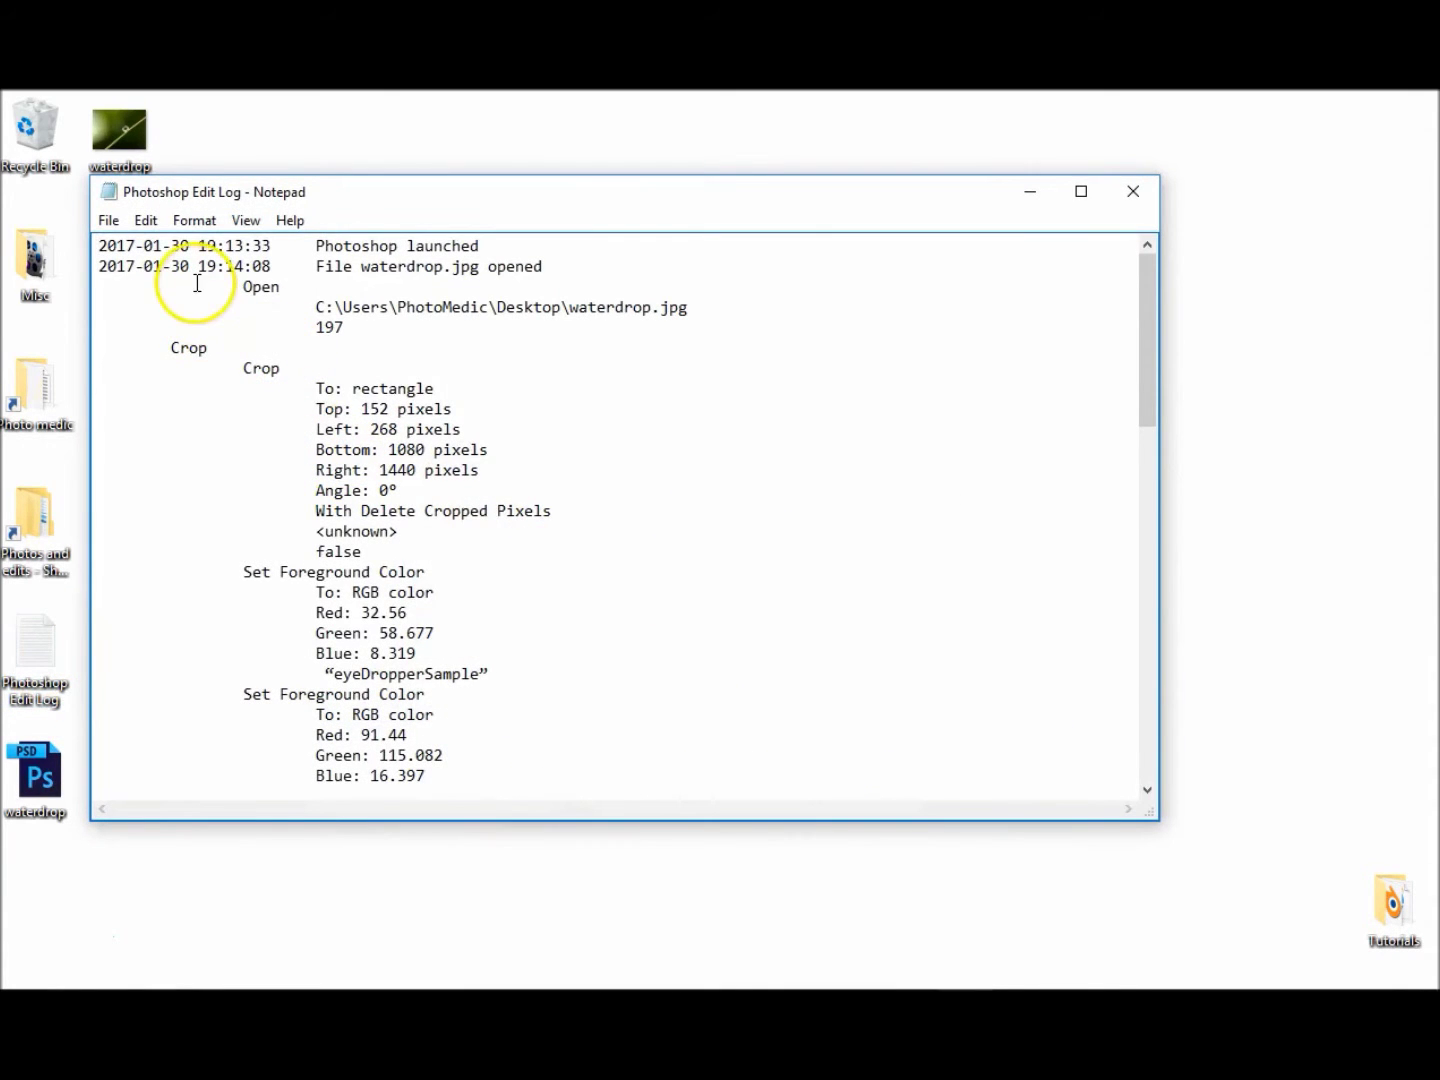
pyautogui.moveTo(197, 265); pyautogui.dragTo(259, 268)
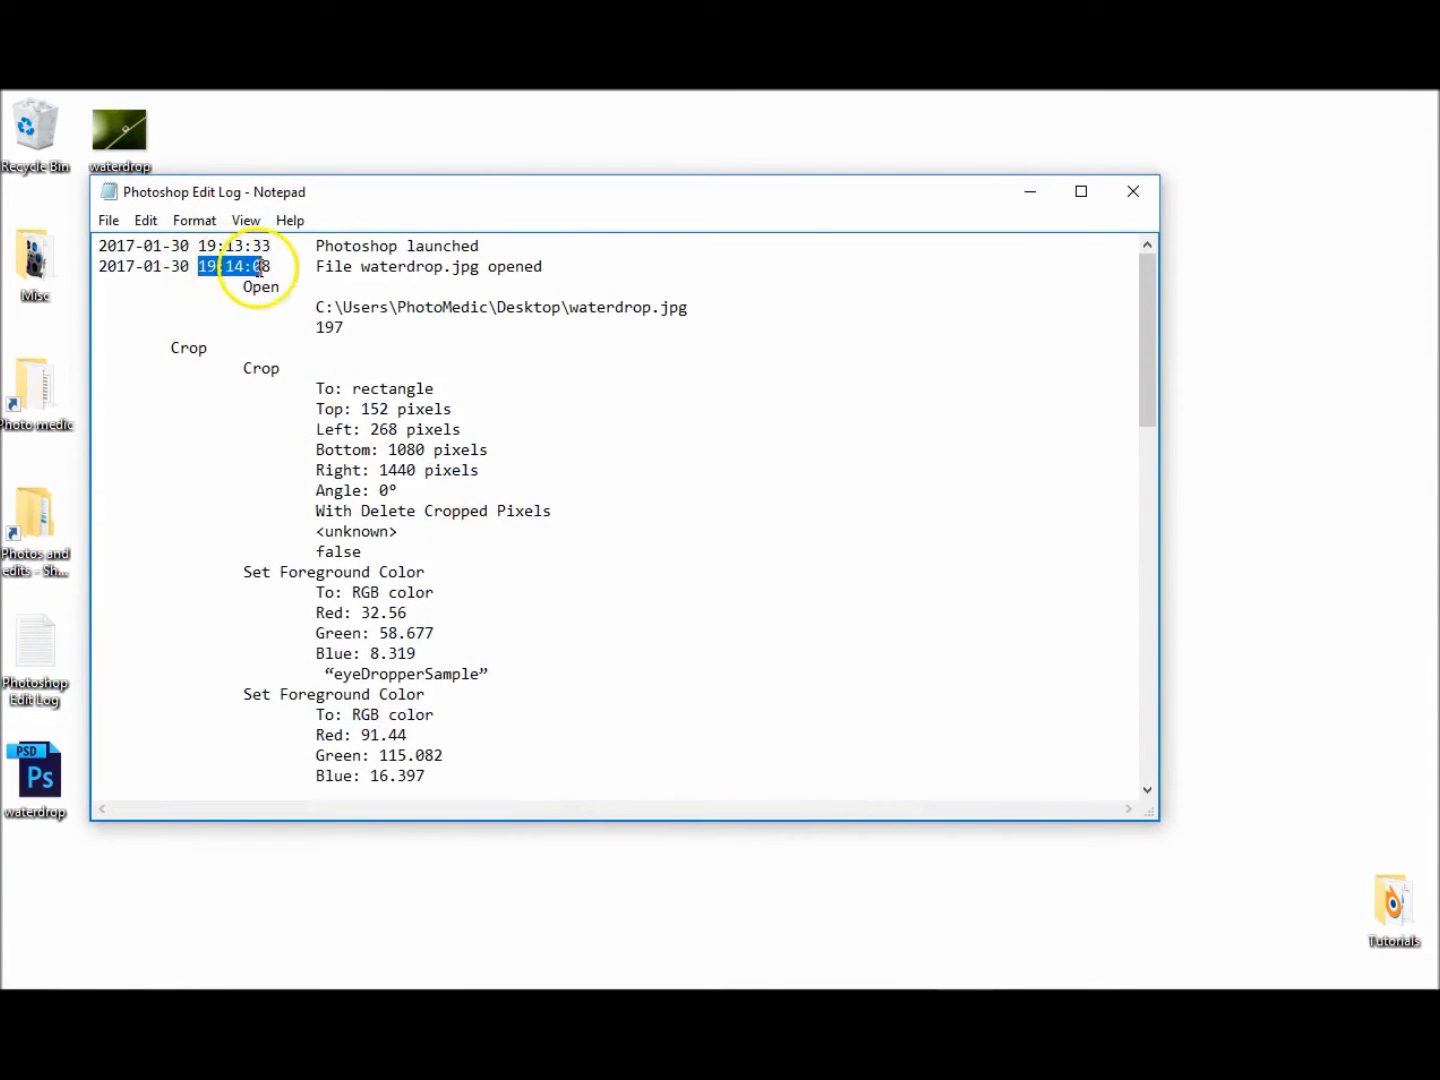
pyautogui.moveTo(171, 346); pyautogui.dragTo(282, 370)
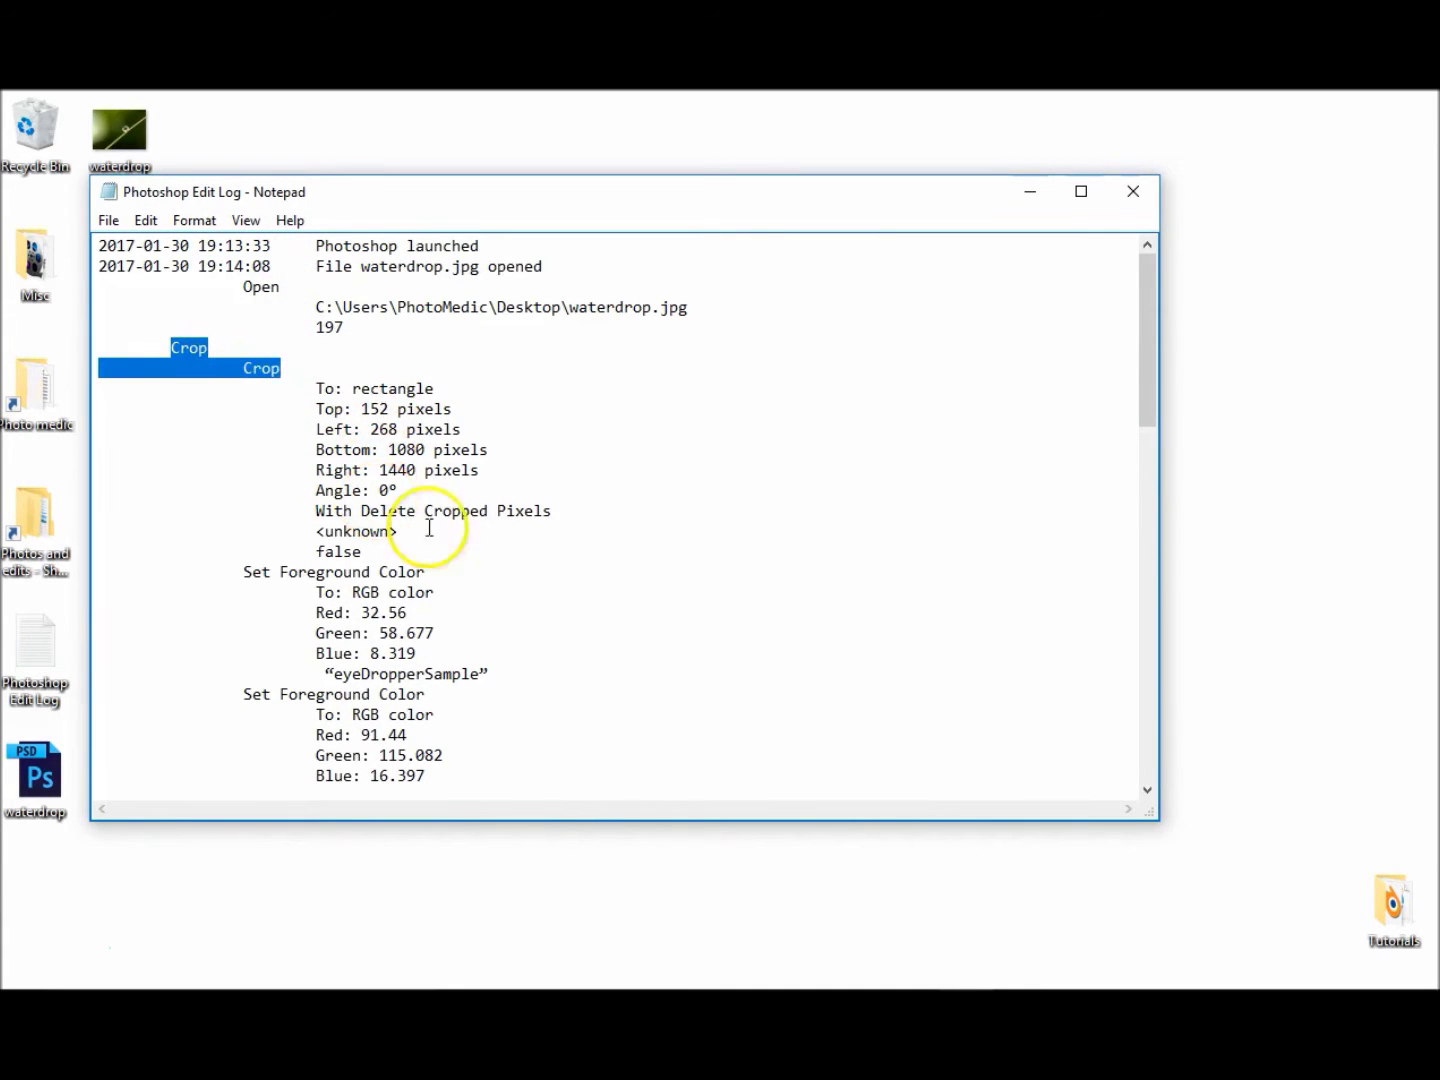
pyautogui.scroll(-1, 575, 585)
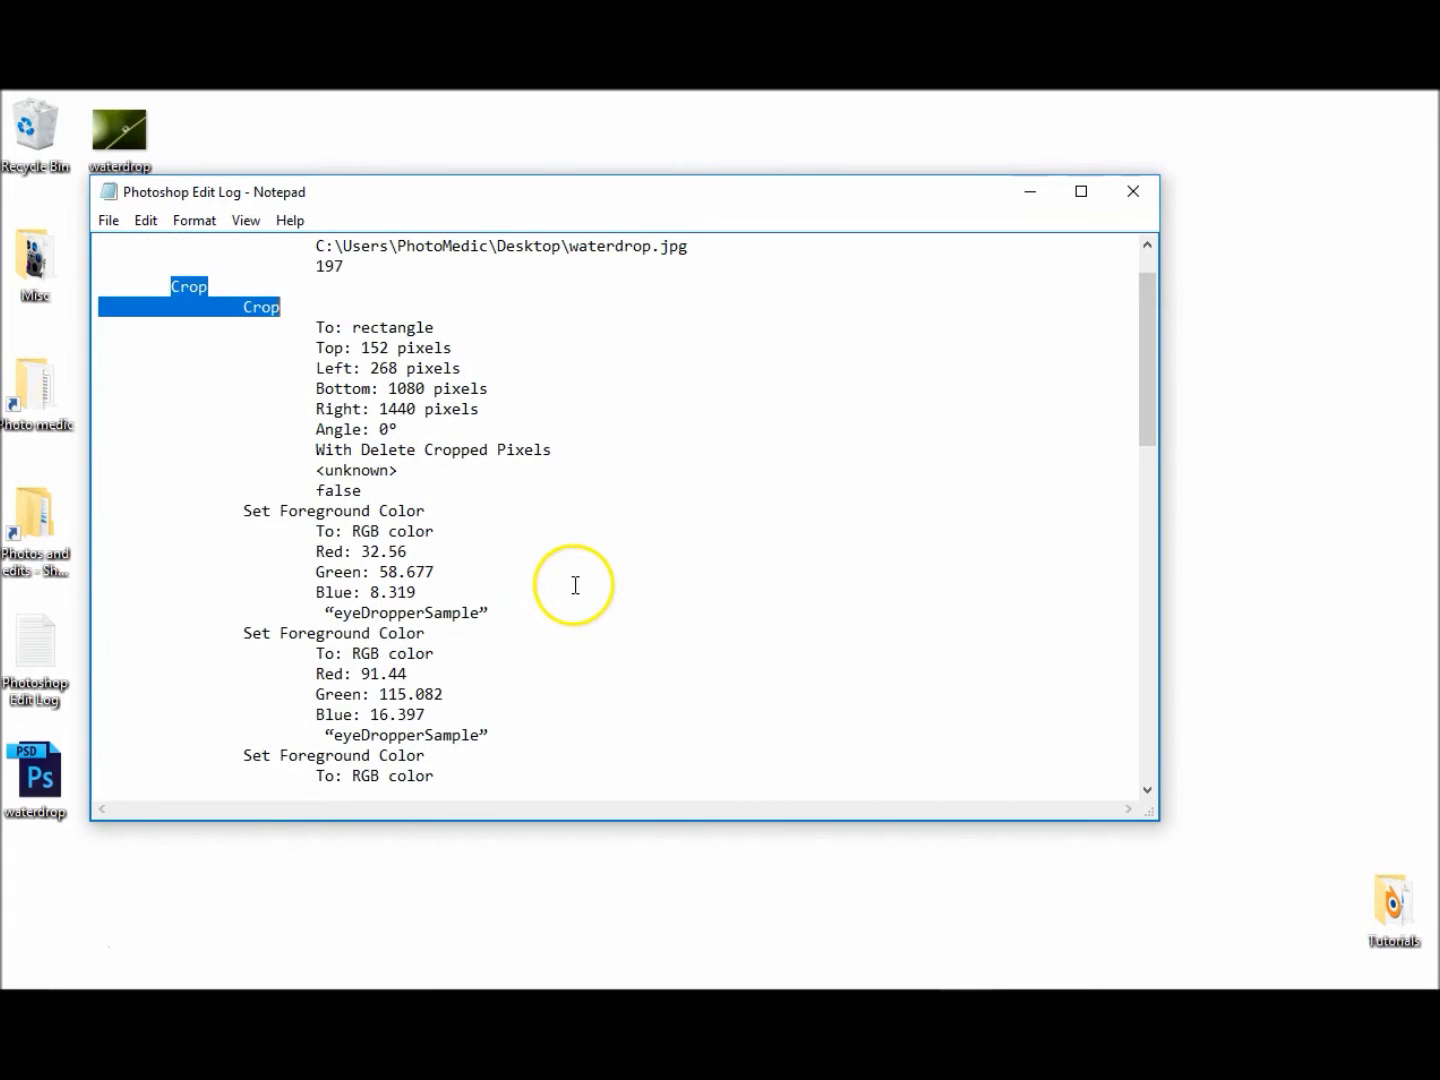
pyautogui.scroll(-1, 540, 526)
pyautogui.scroll(-11, 545, 528)
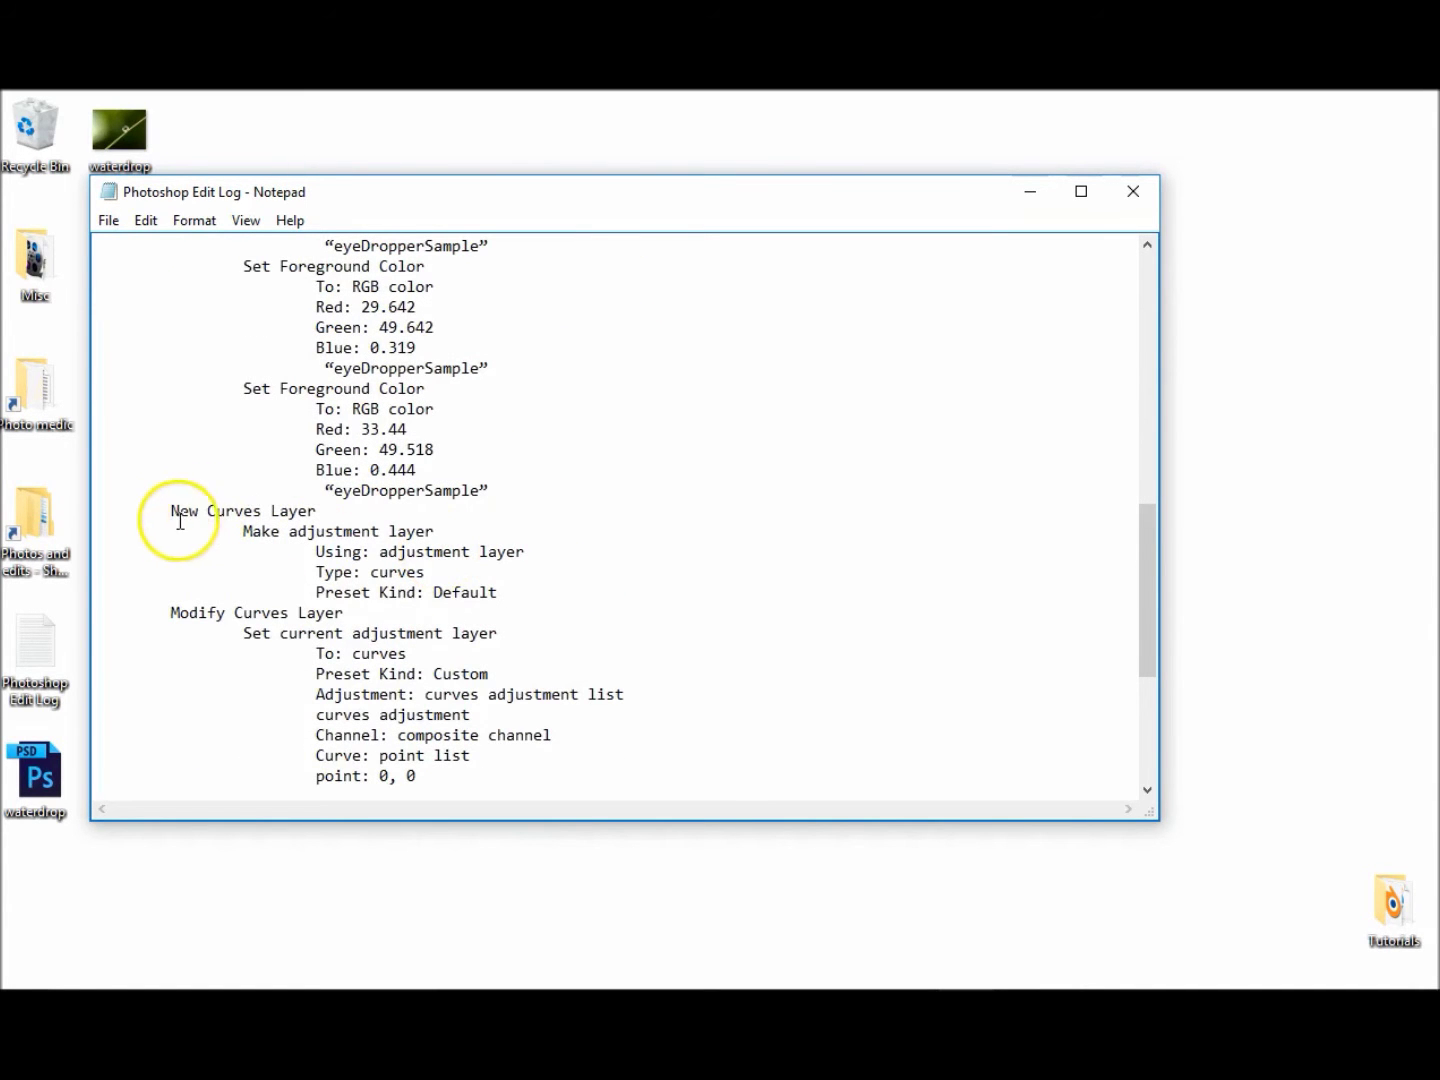
pyautogui.moveTo(169, 510); pyautogui.dragTo(327, 508)
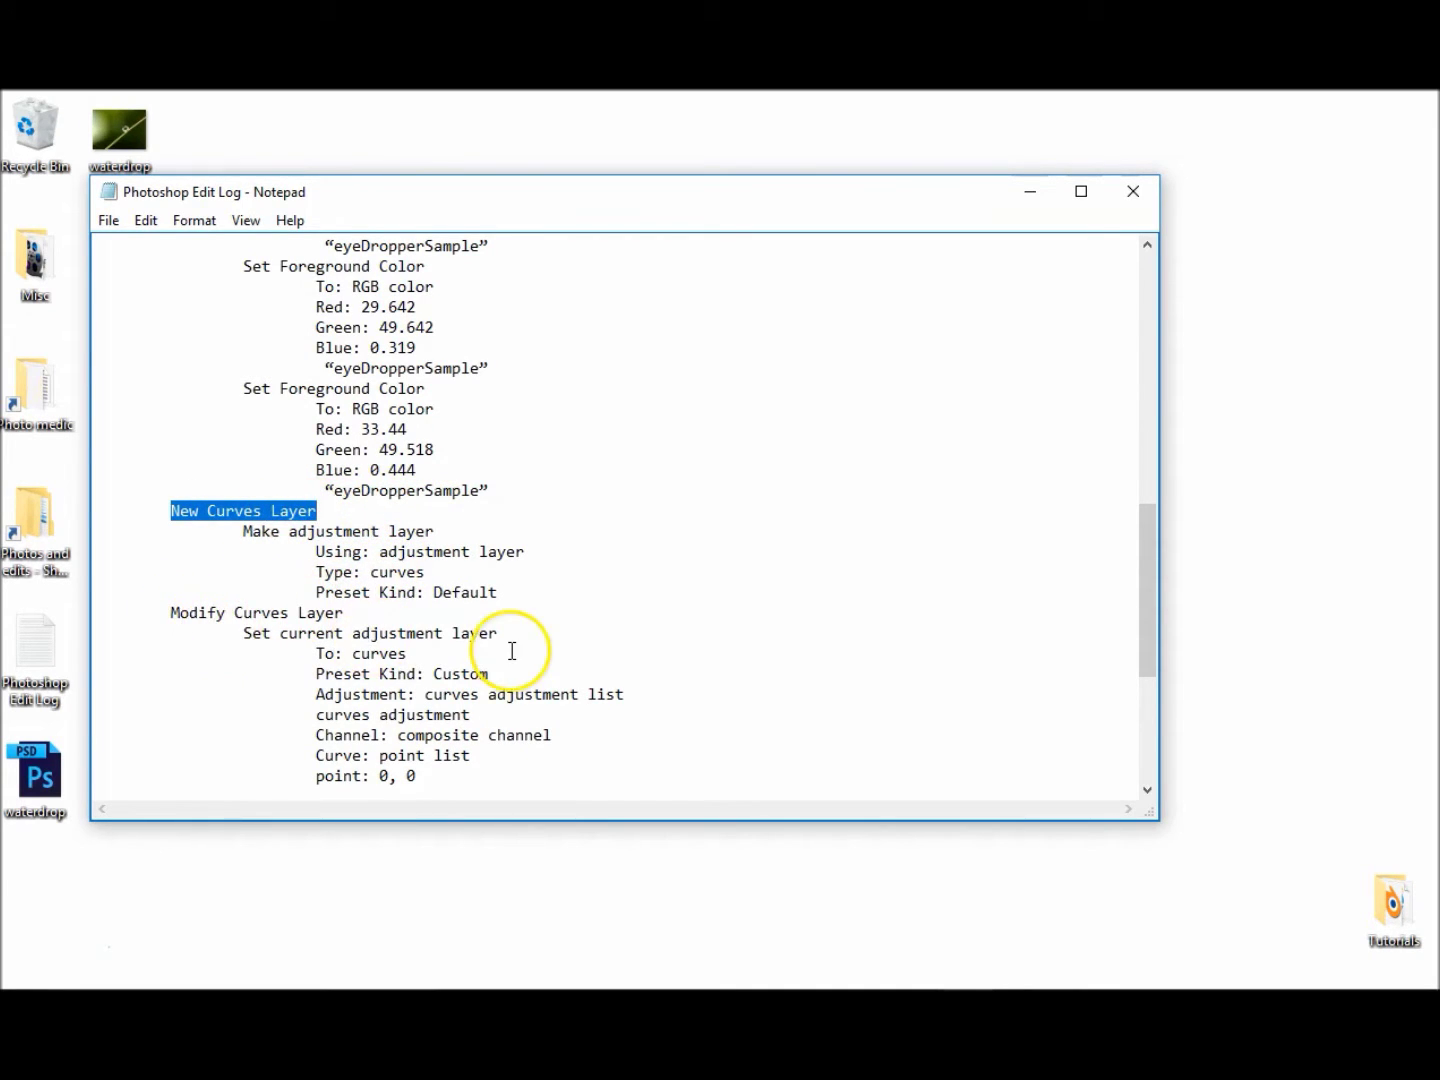
pyautogui.scroll(-5, 509, 645)
pyautogui.moveTo(171, 552); pyautogui.dragTo(254, 553)
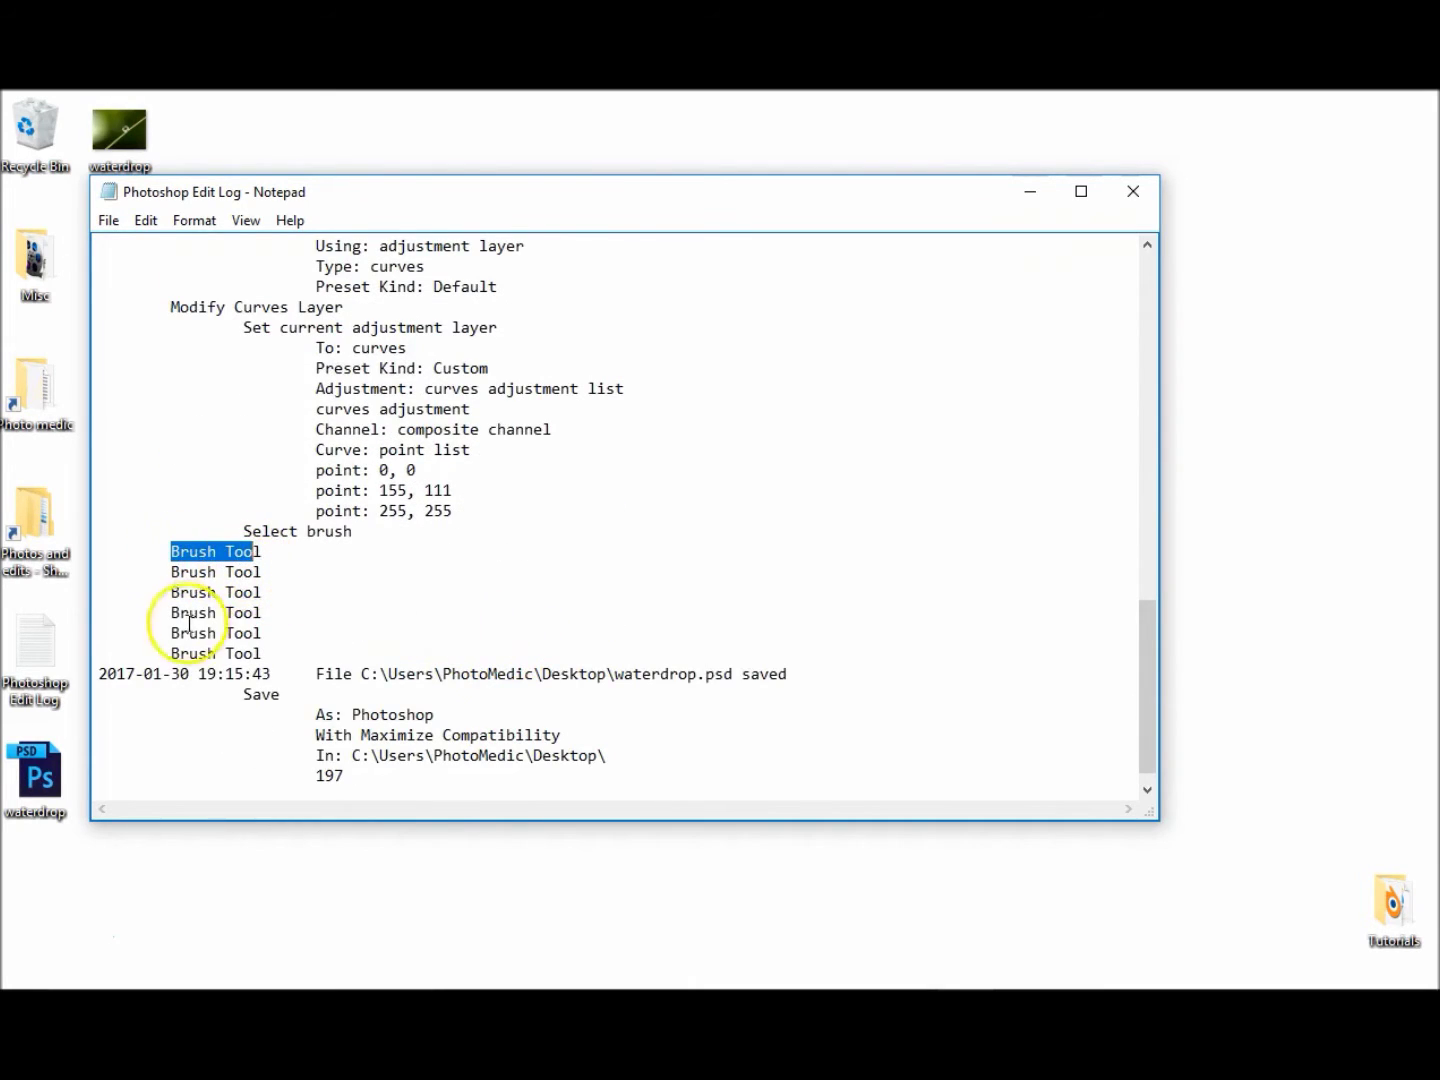
pyautogui.moveTo(200, 677); pyautogui.dragTo(273, 674)
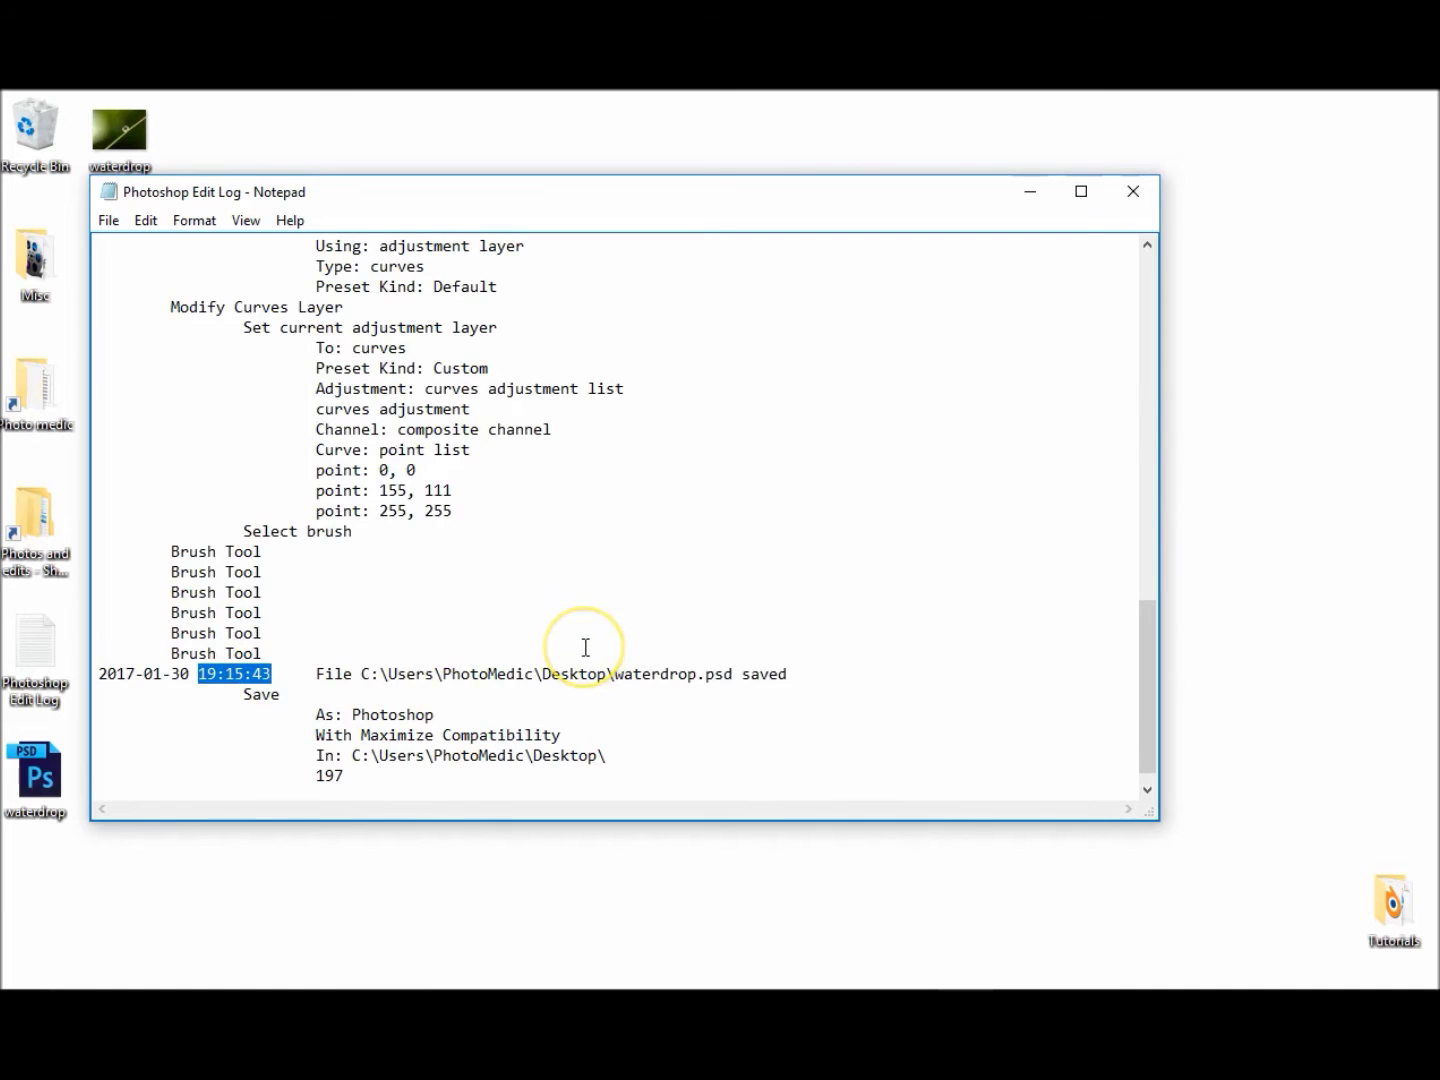
pyautogui.scroll(15, 589, 647)
pyautogui.scroll(3, 586, 648)
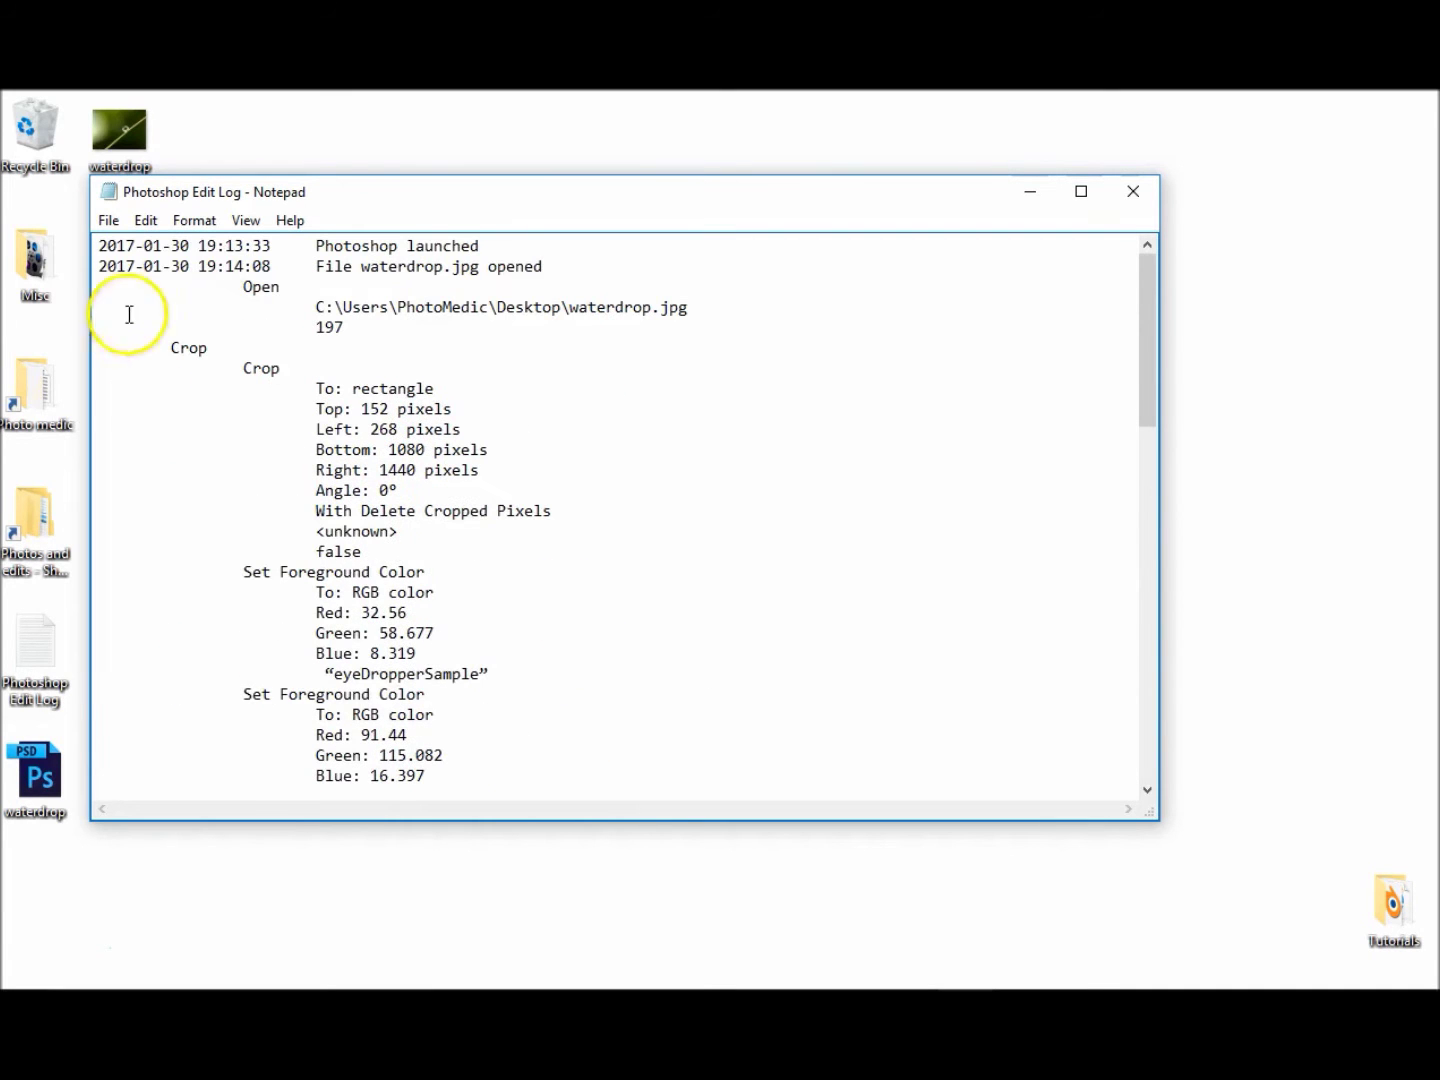
pyautogui.moveTo(217, 266); pyautogui.dragTo(262, 268)
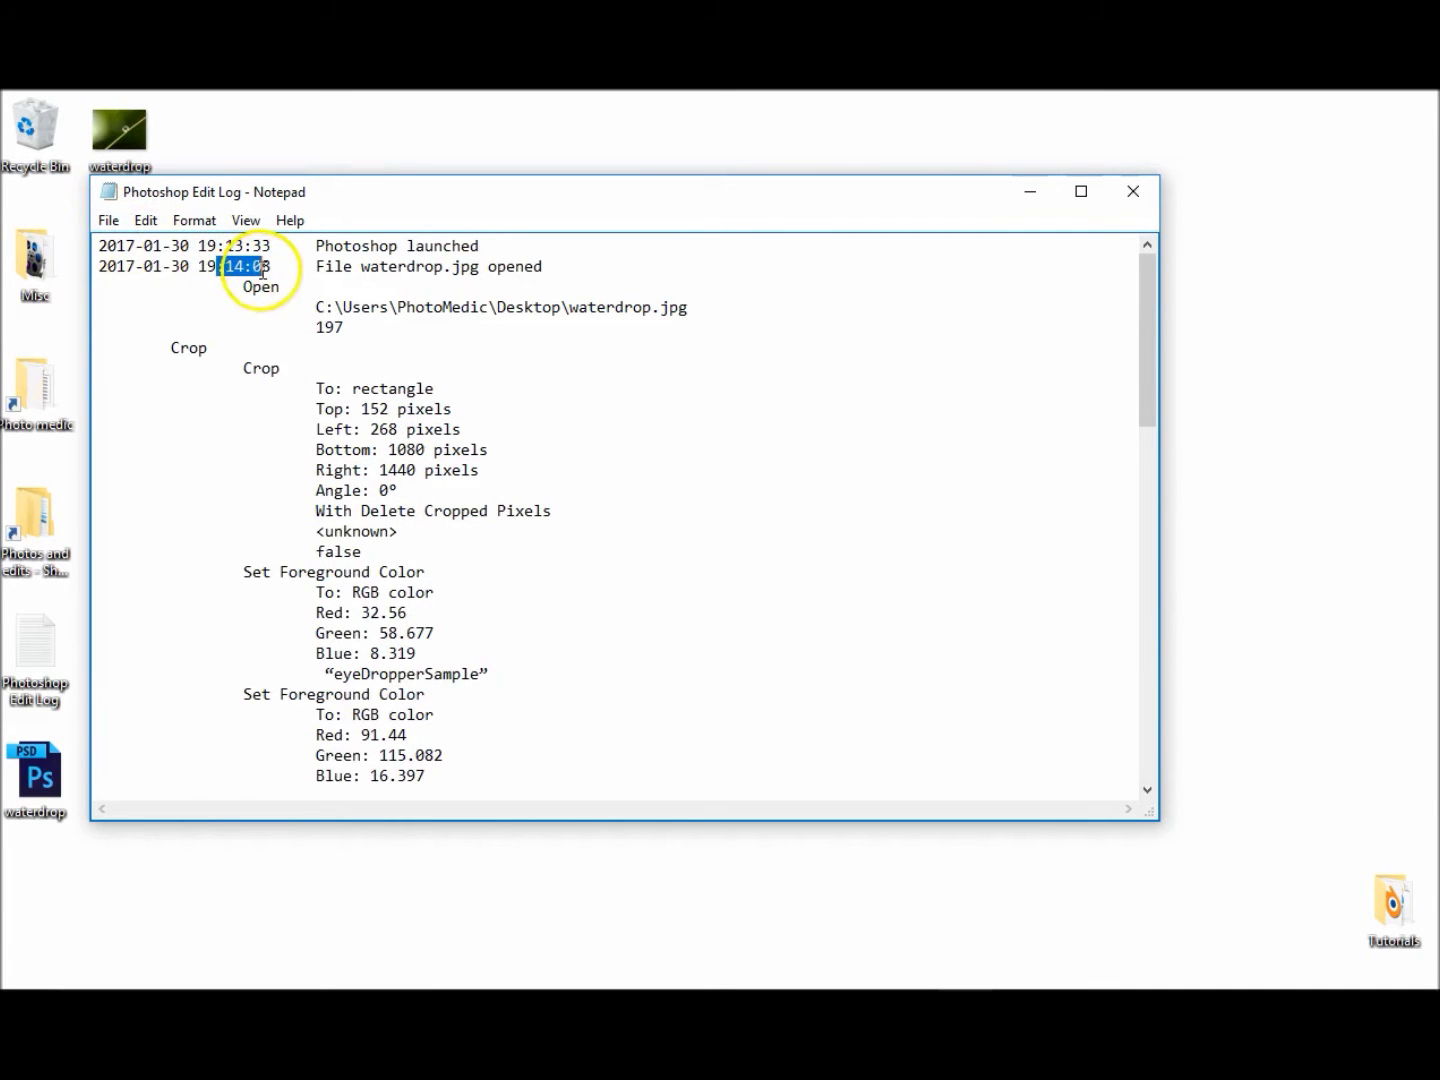
pyautogui.click(1137, 194)
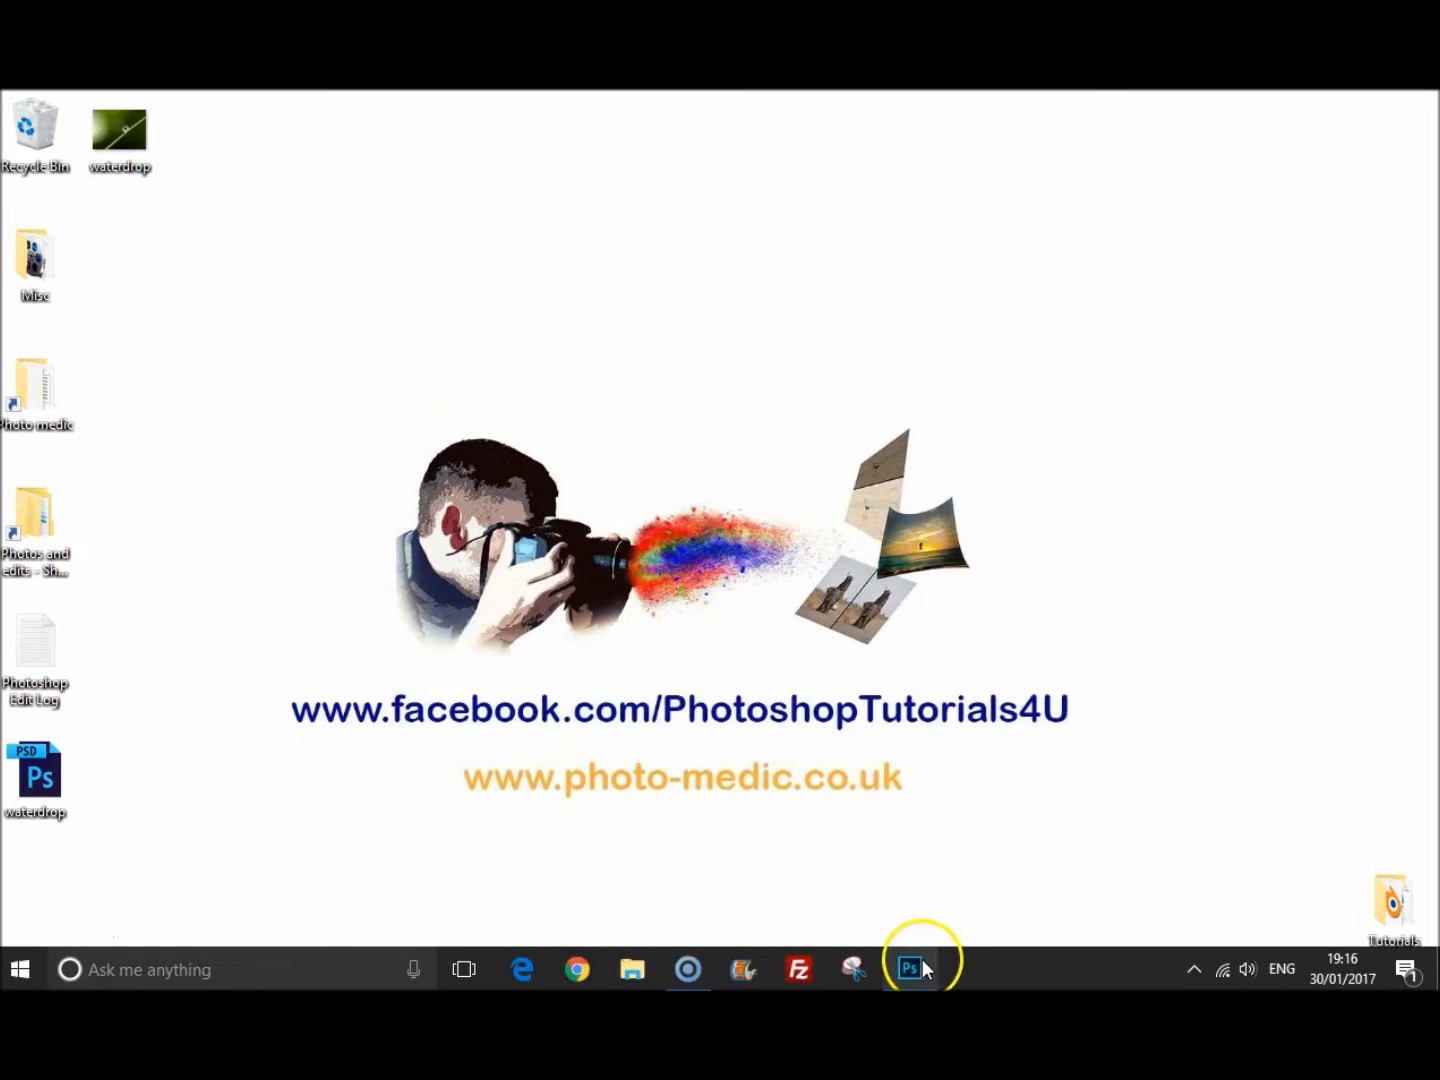
# Restore Photoshop from the taskbar and close the waterdrop.psd document
pyautogui.click(909, 968)
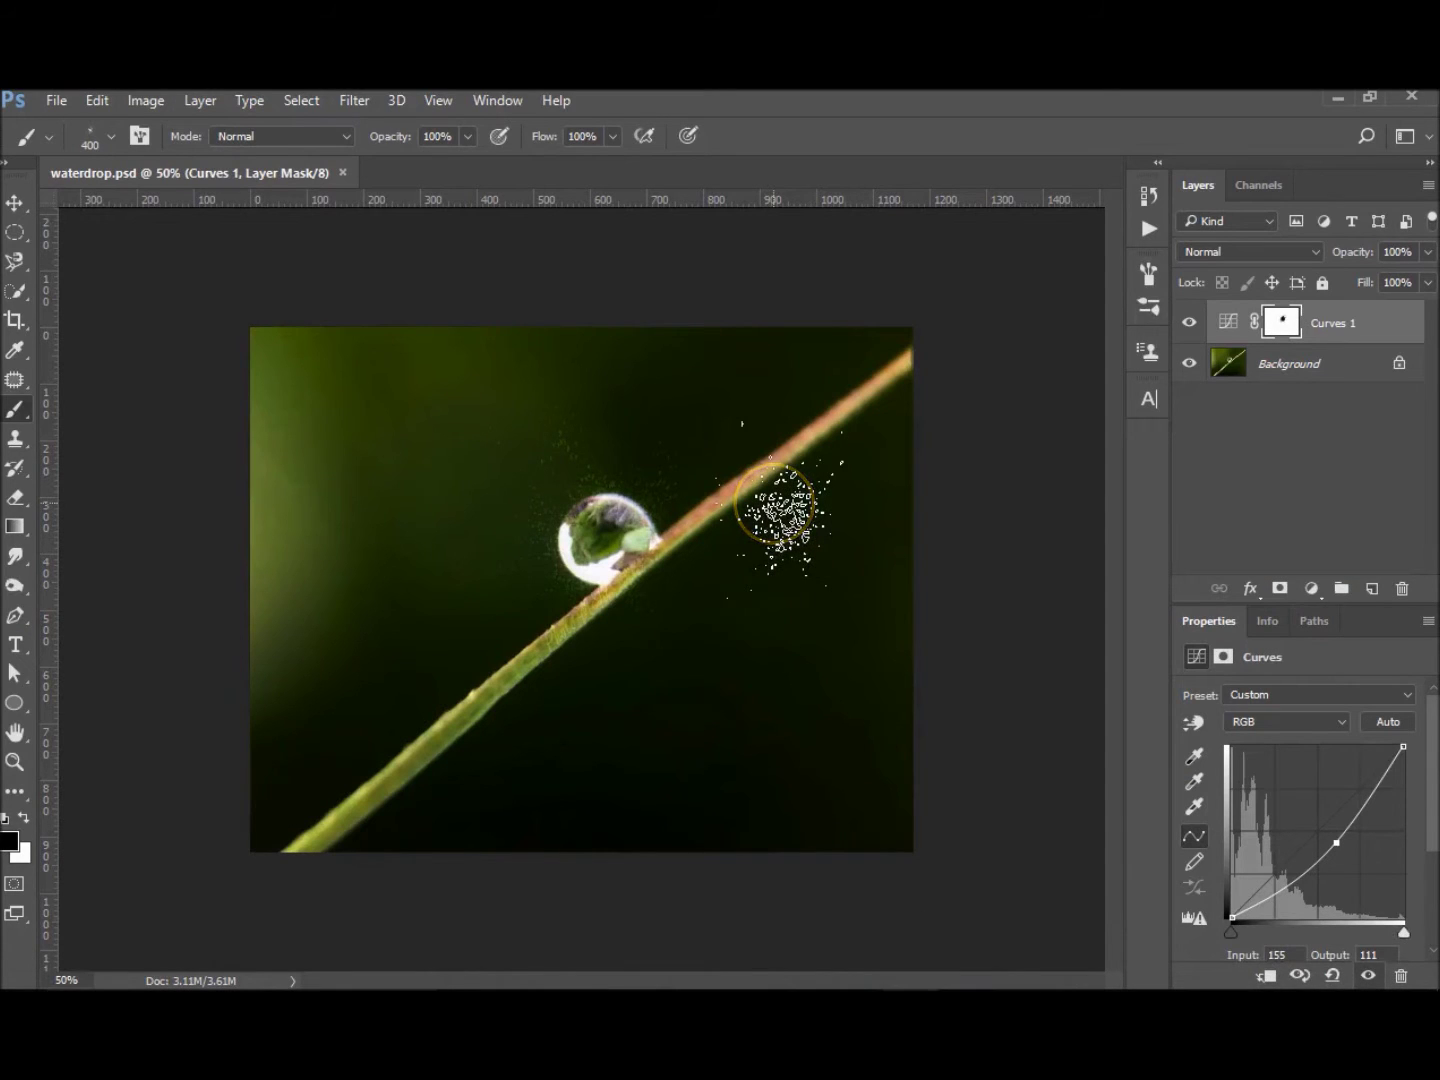
pyautogui.click(798, 638)
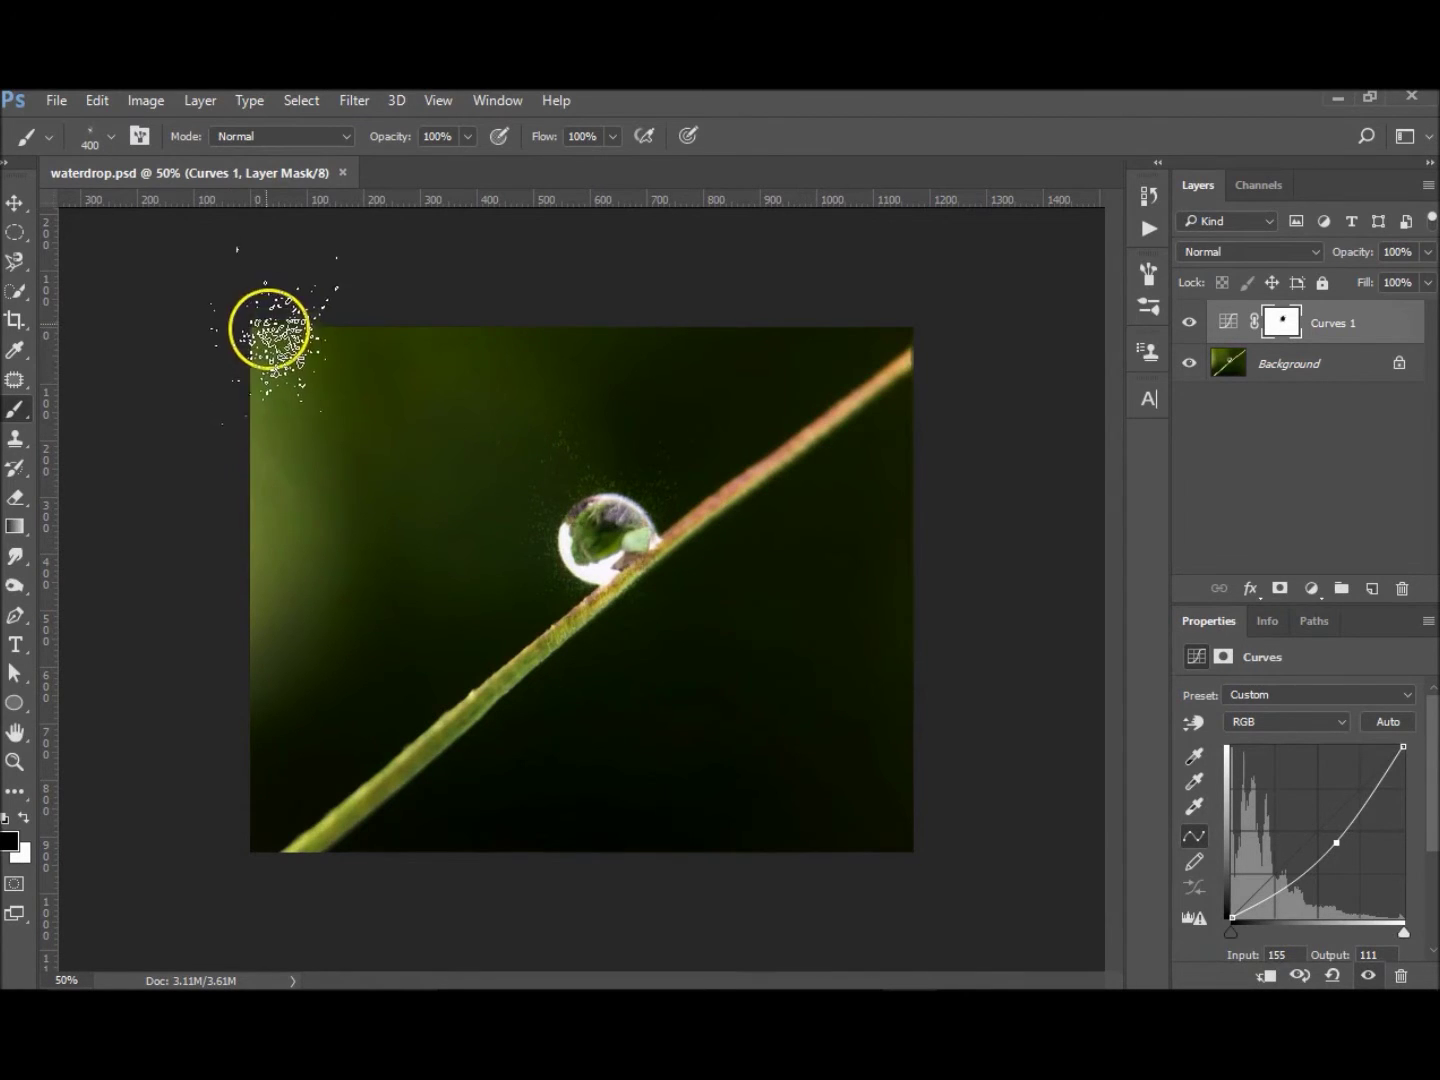
pyautogui.click(345, 172)
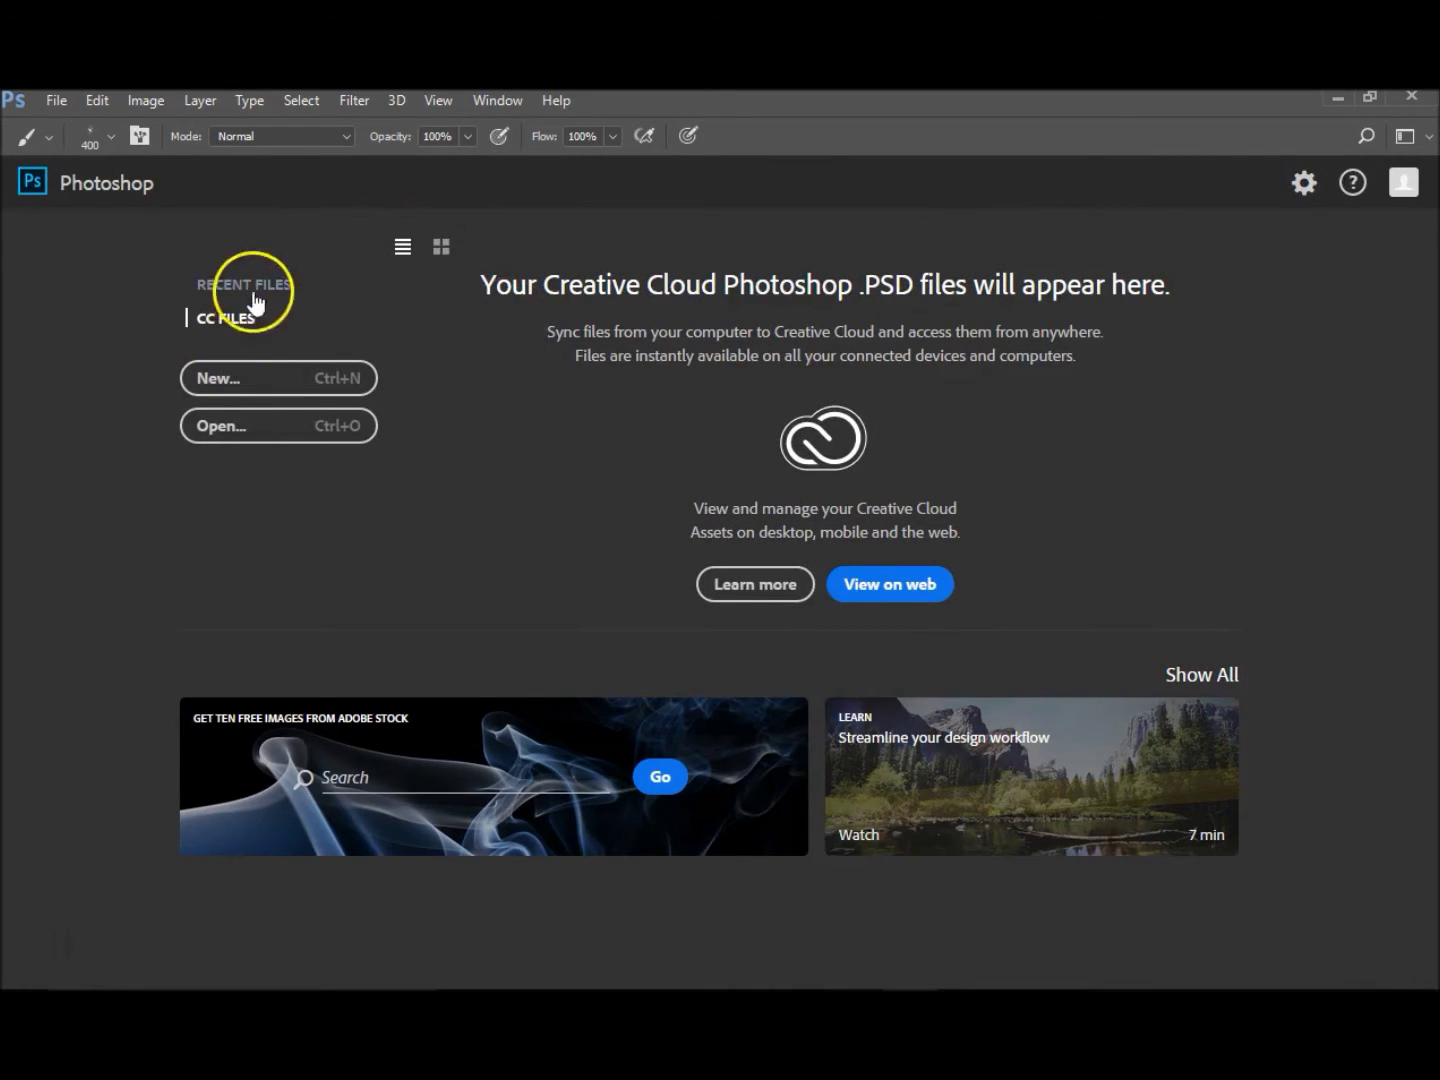
# Go to the History Log page of Photoshop's Preferences
pyautogui.click(97, 100)
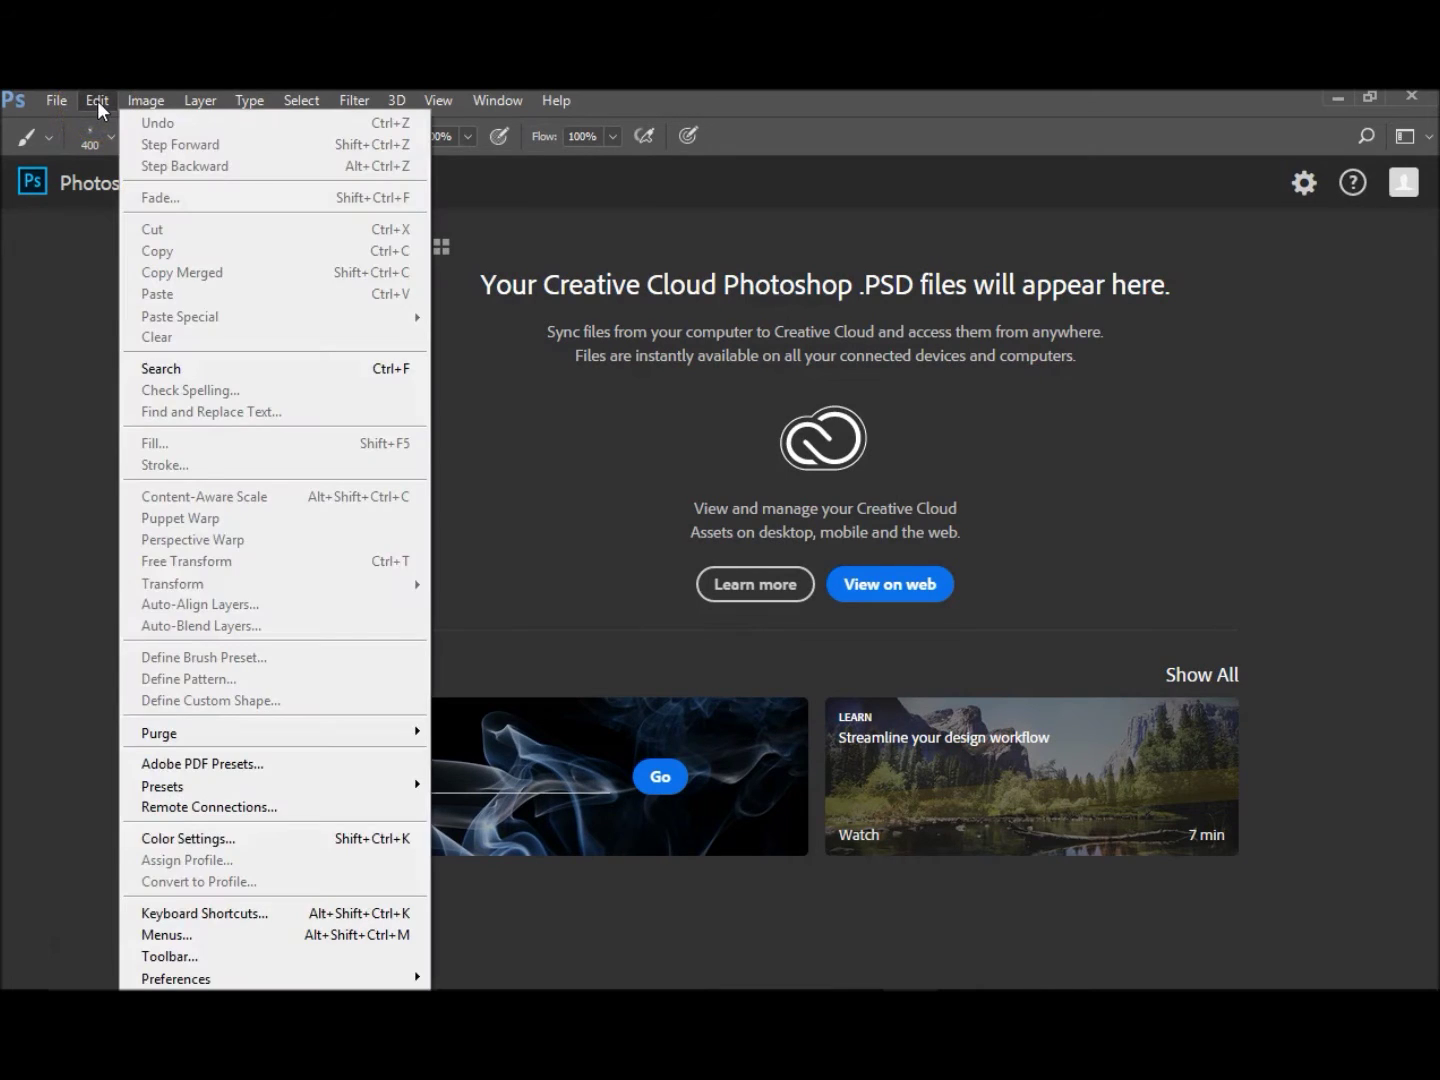
pyautogui.moveTo(237, 979)
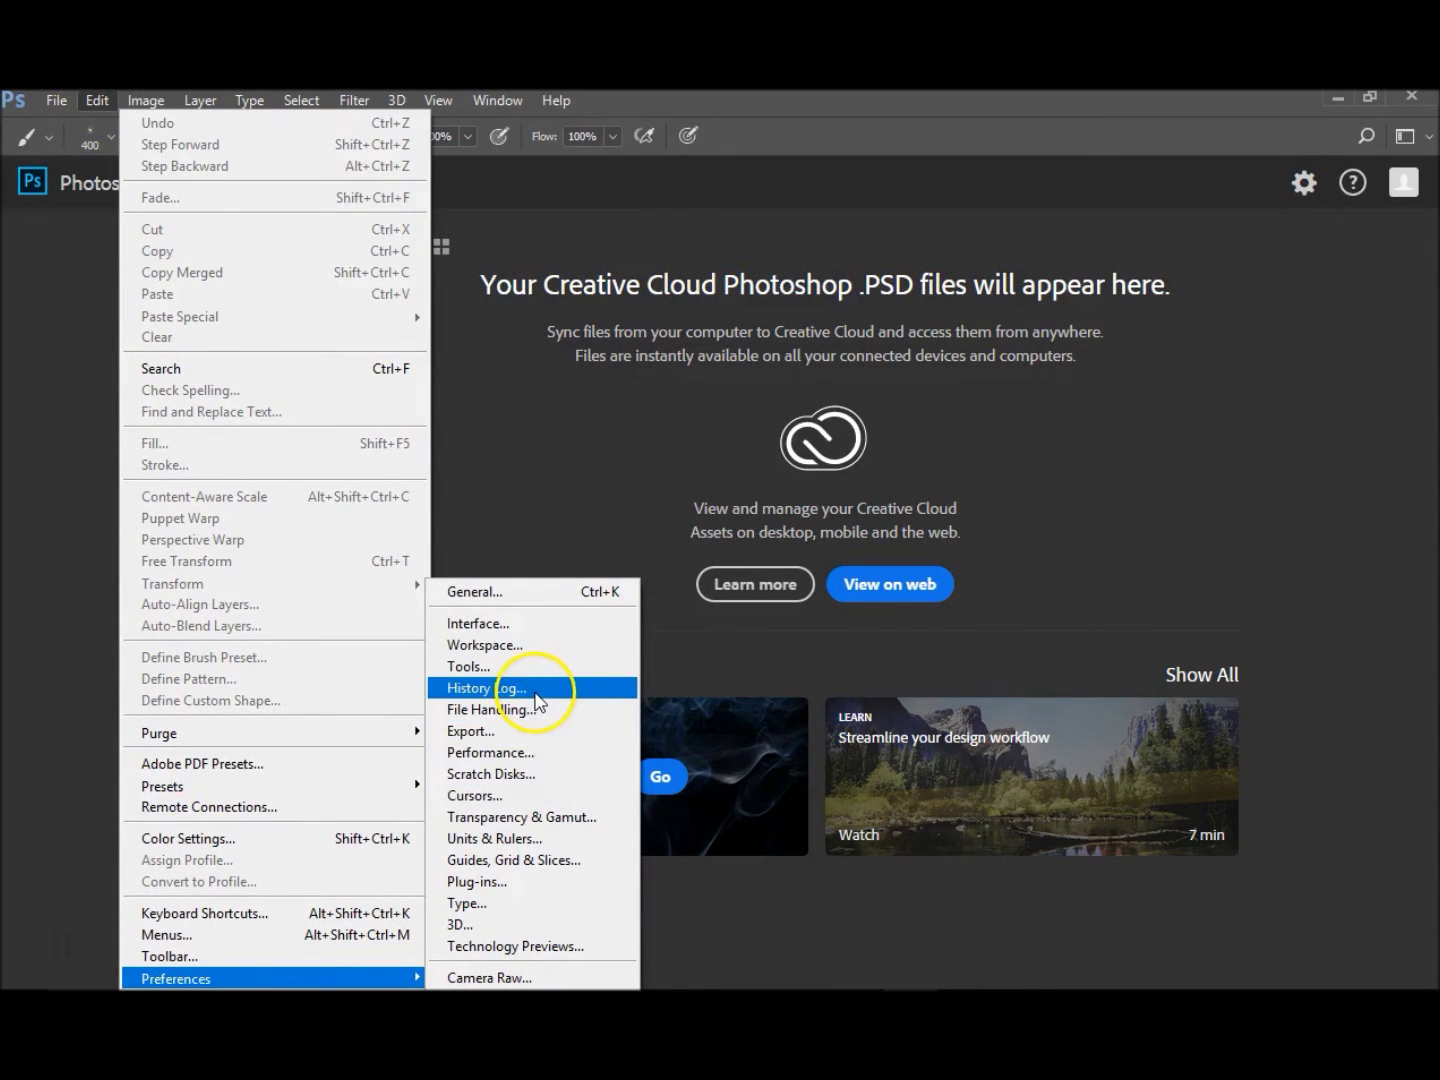
pyautogui.click(545, 598)
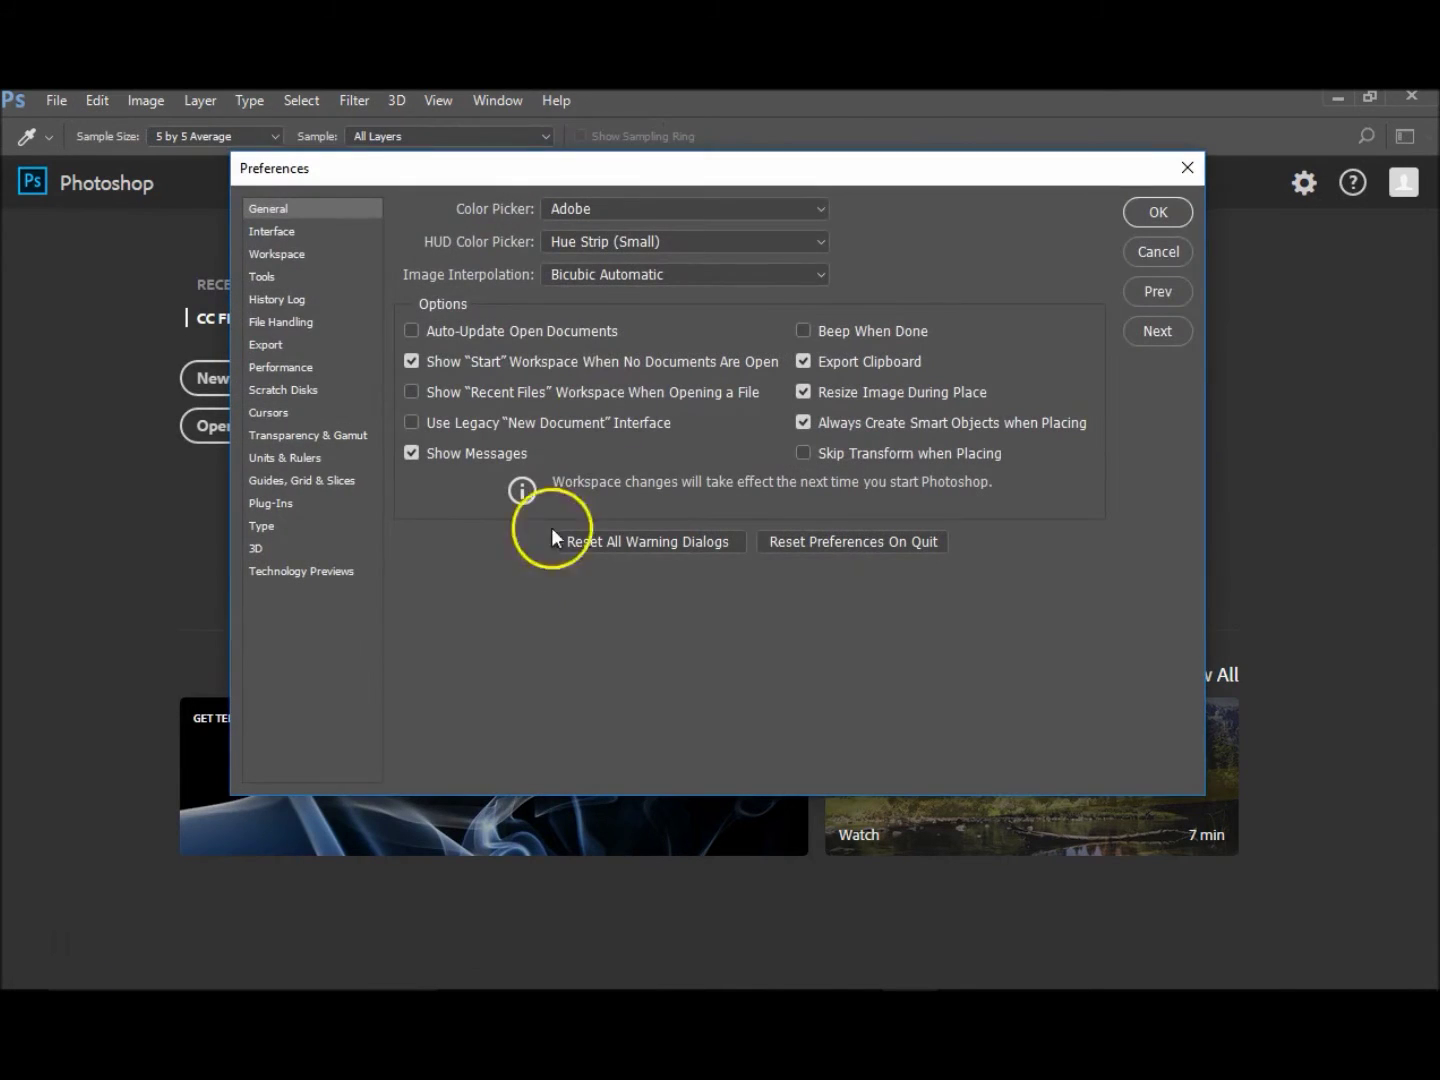
pyautogui.click(279, 301)
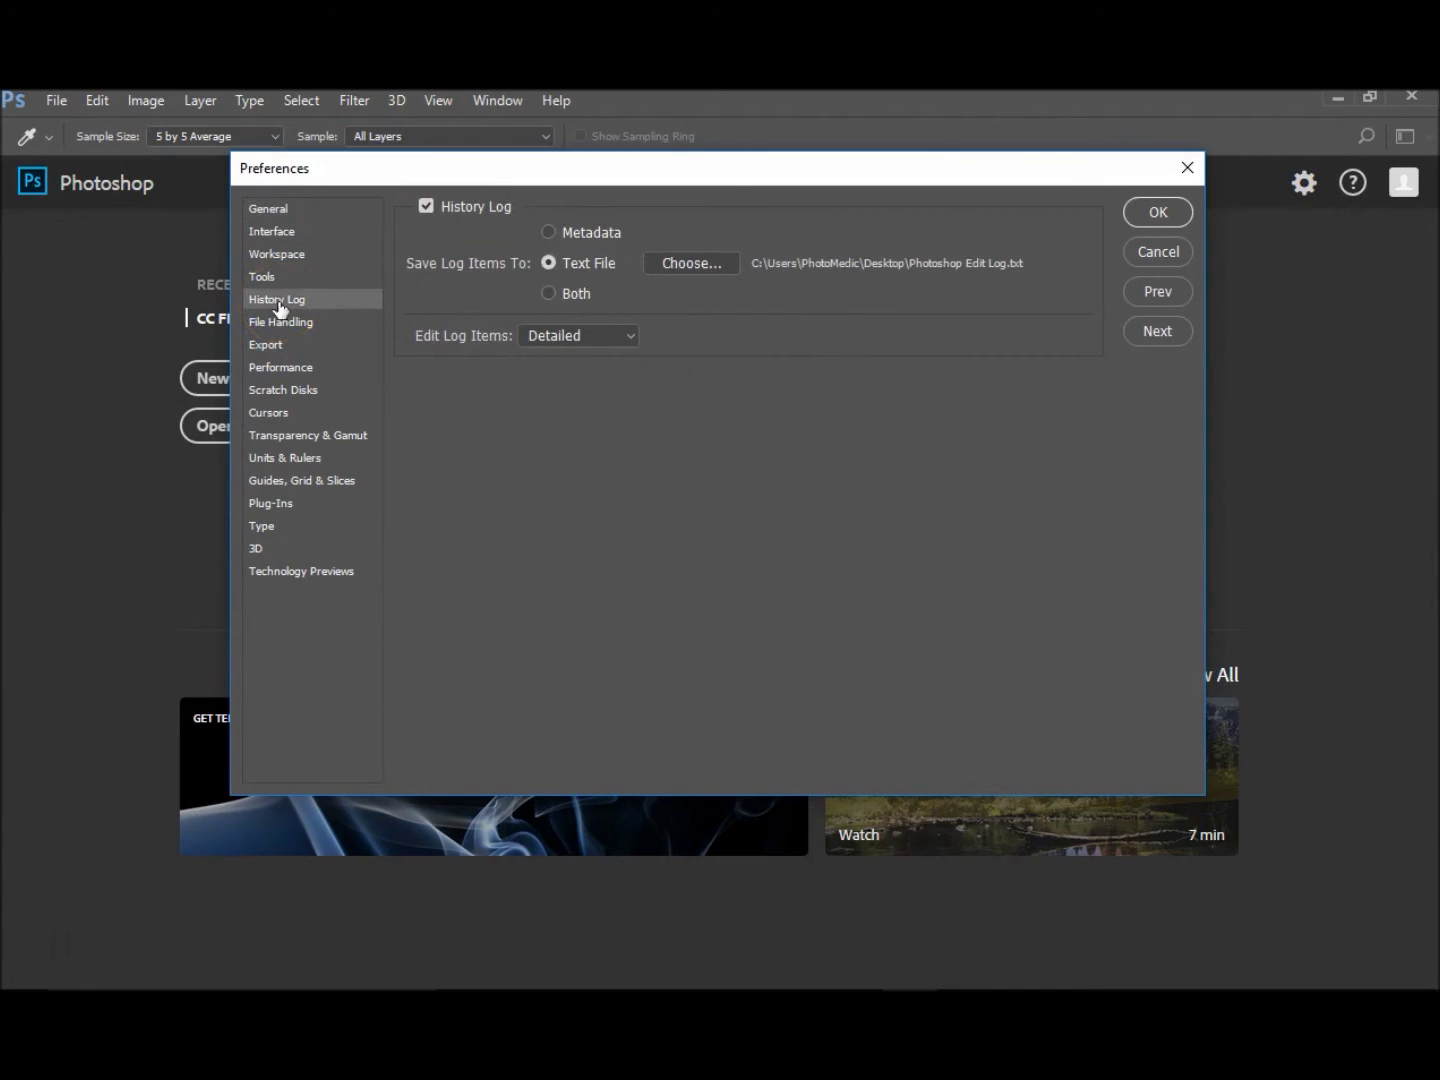
# Log Detailed history entries to waterdroplet.txt on the Desktop and confirm with OK
pyautogui.click(688, 264)
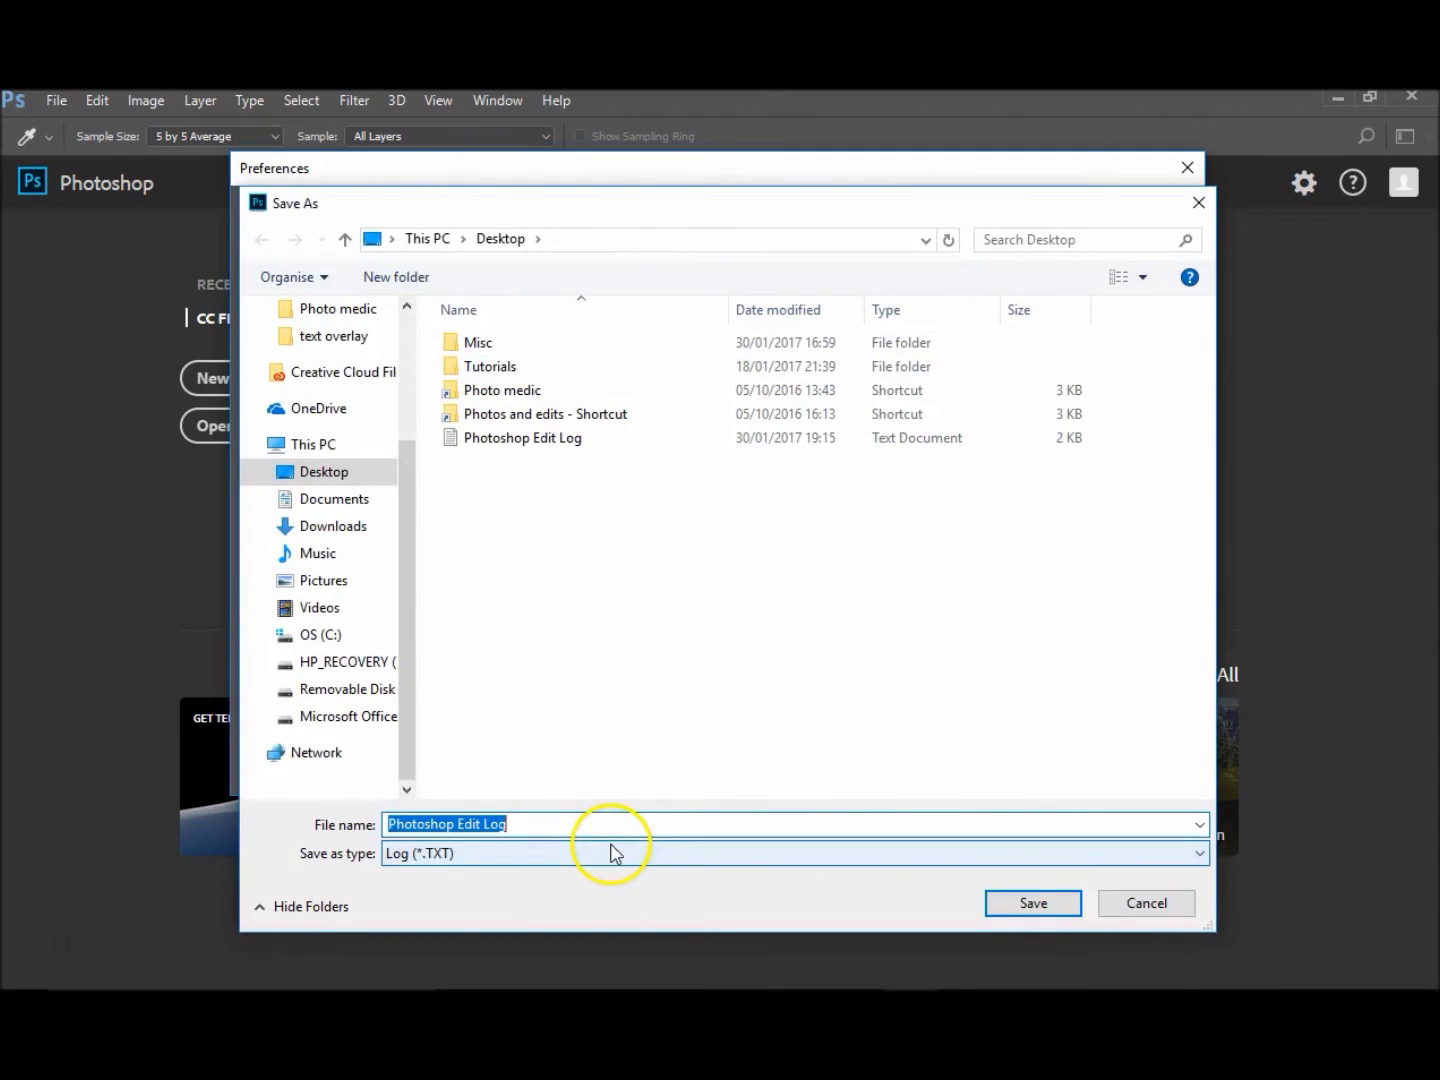
pyautogui.write('w\\t')
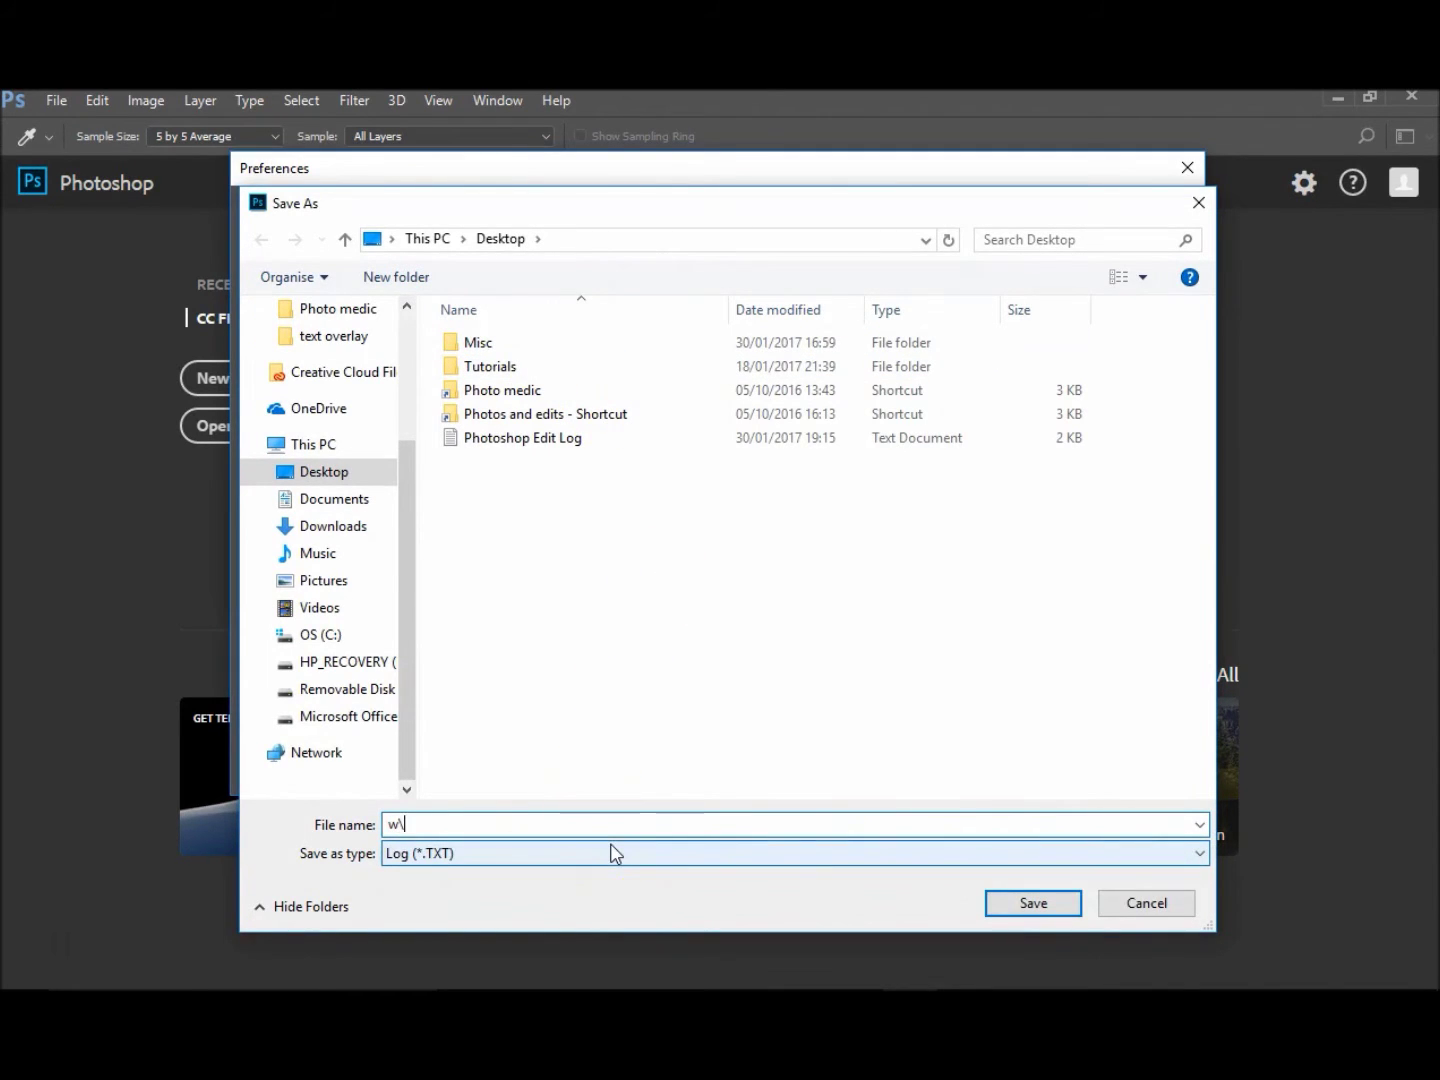
pyautogui.press('BackSpace')
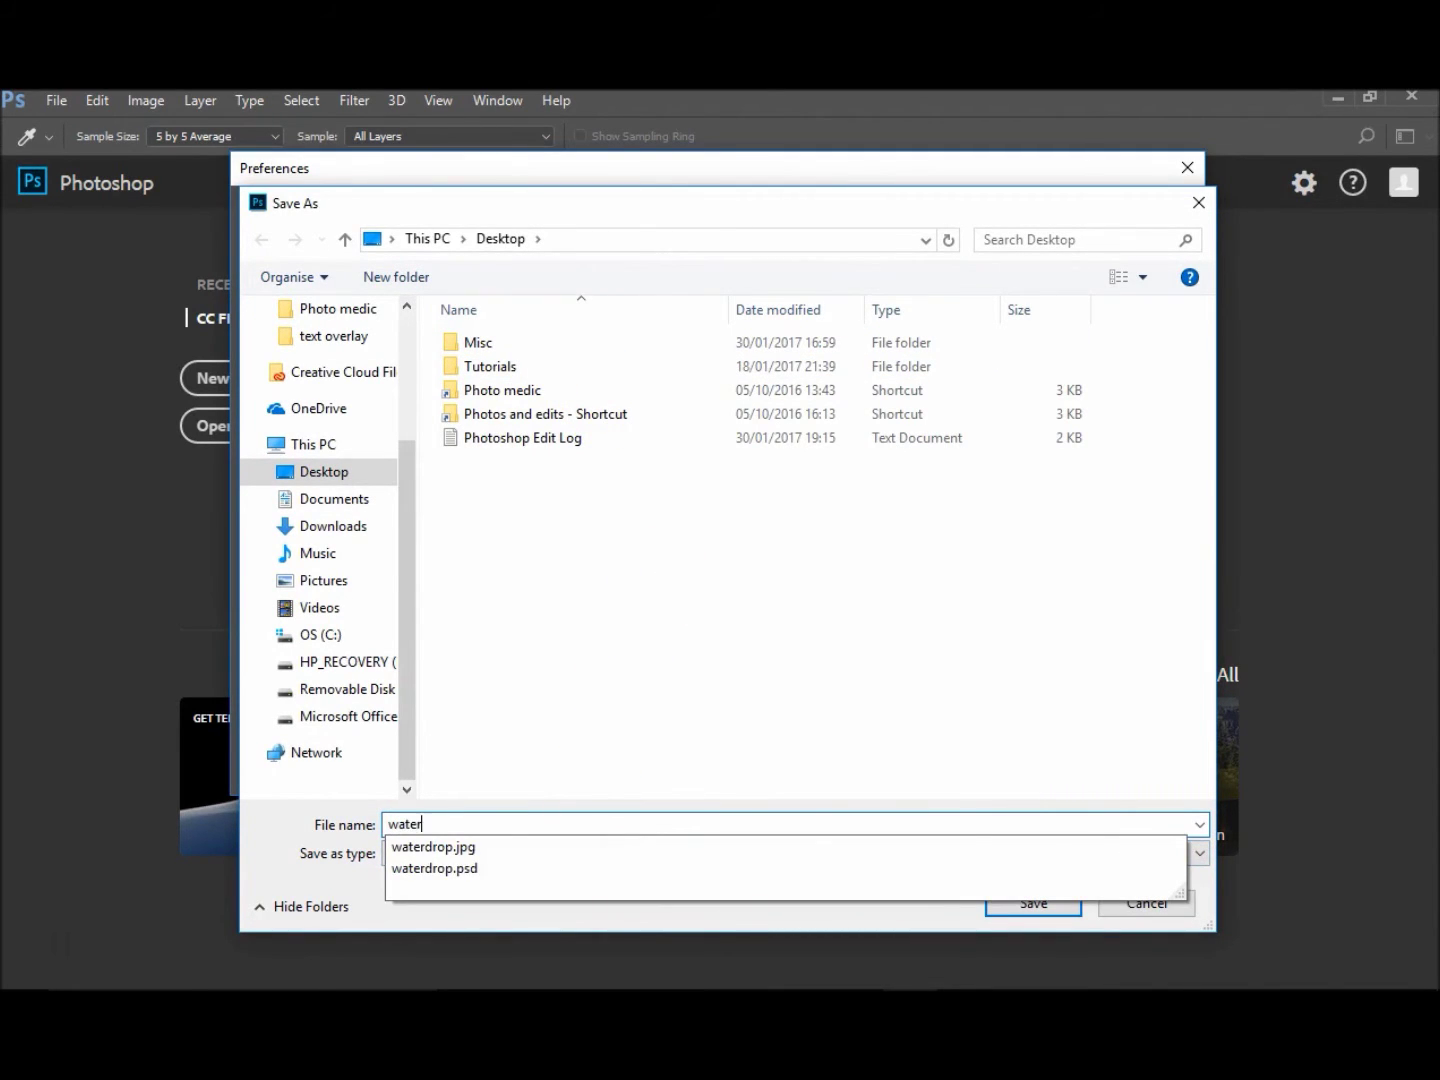
pyautogui.write('aterdroplet')
pyautogui.press('Return')
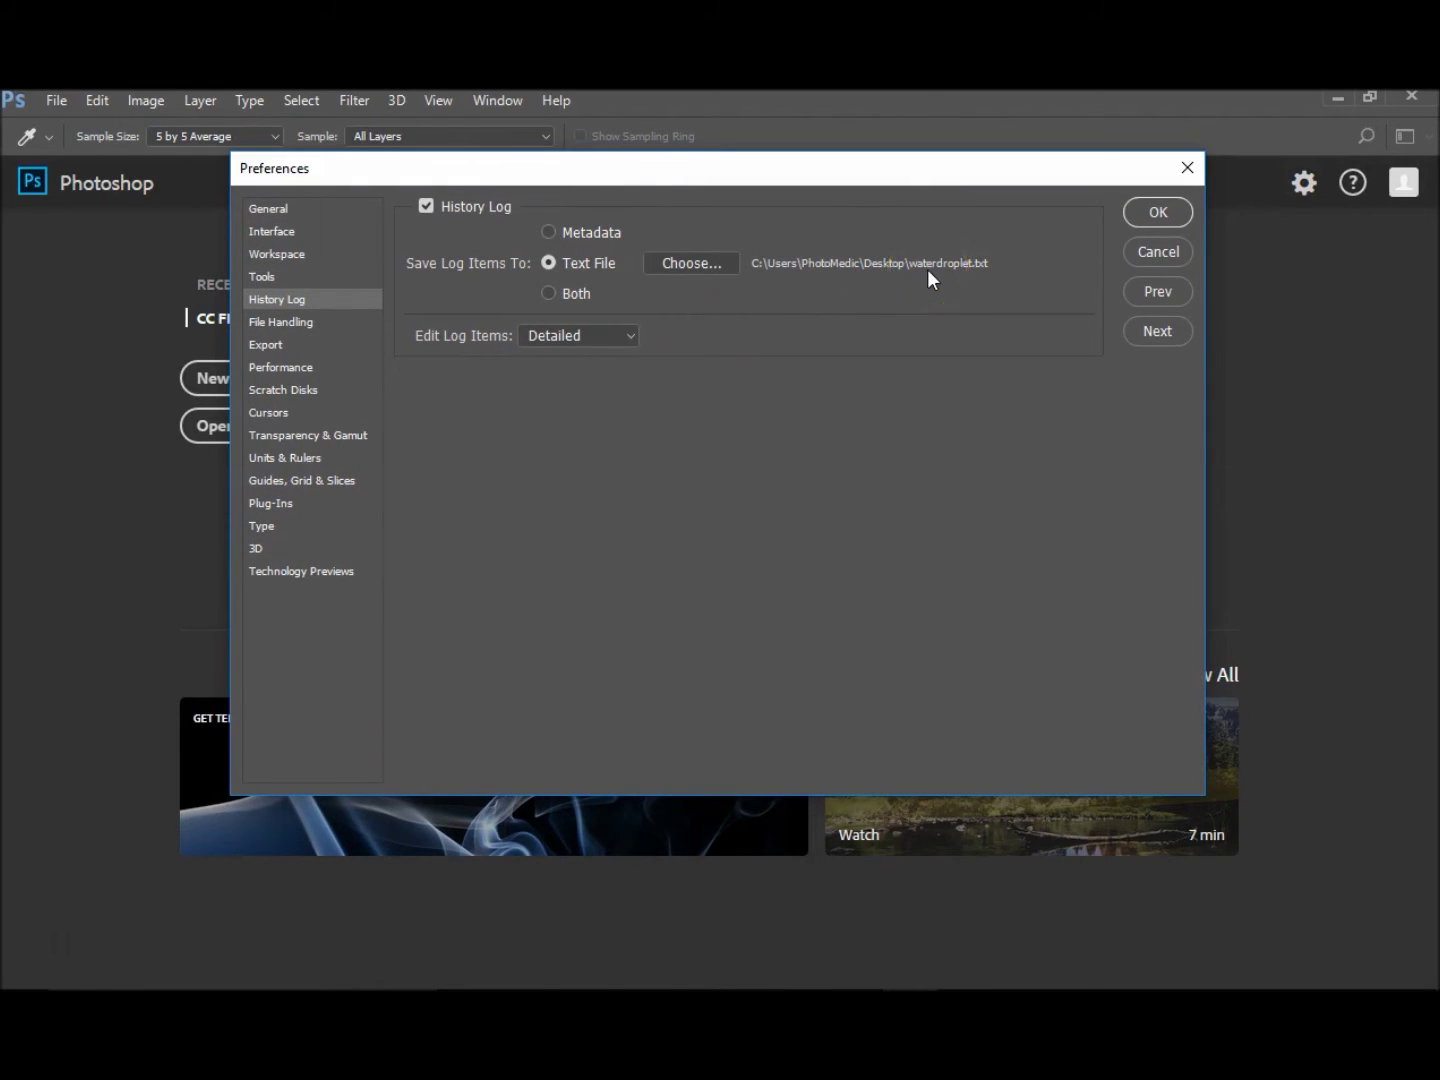
pyautogui.click(627, 335)
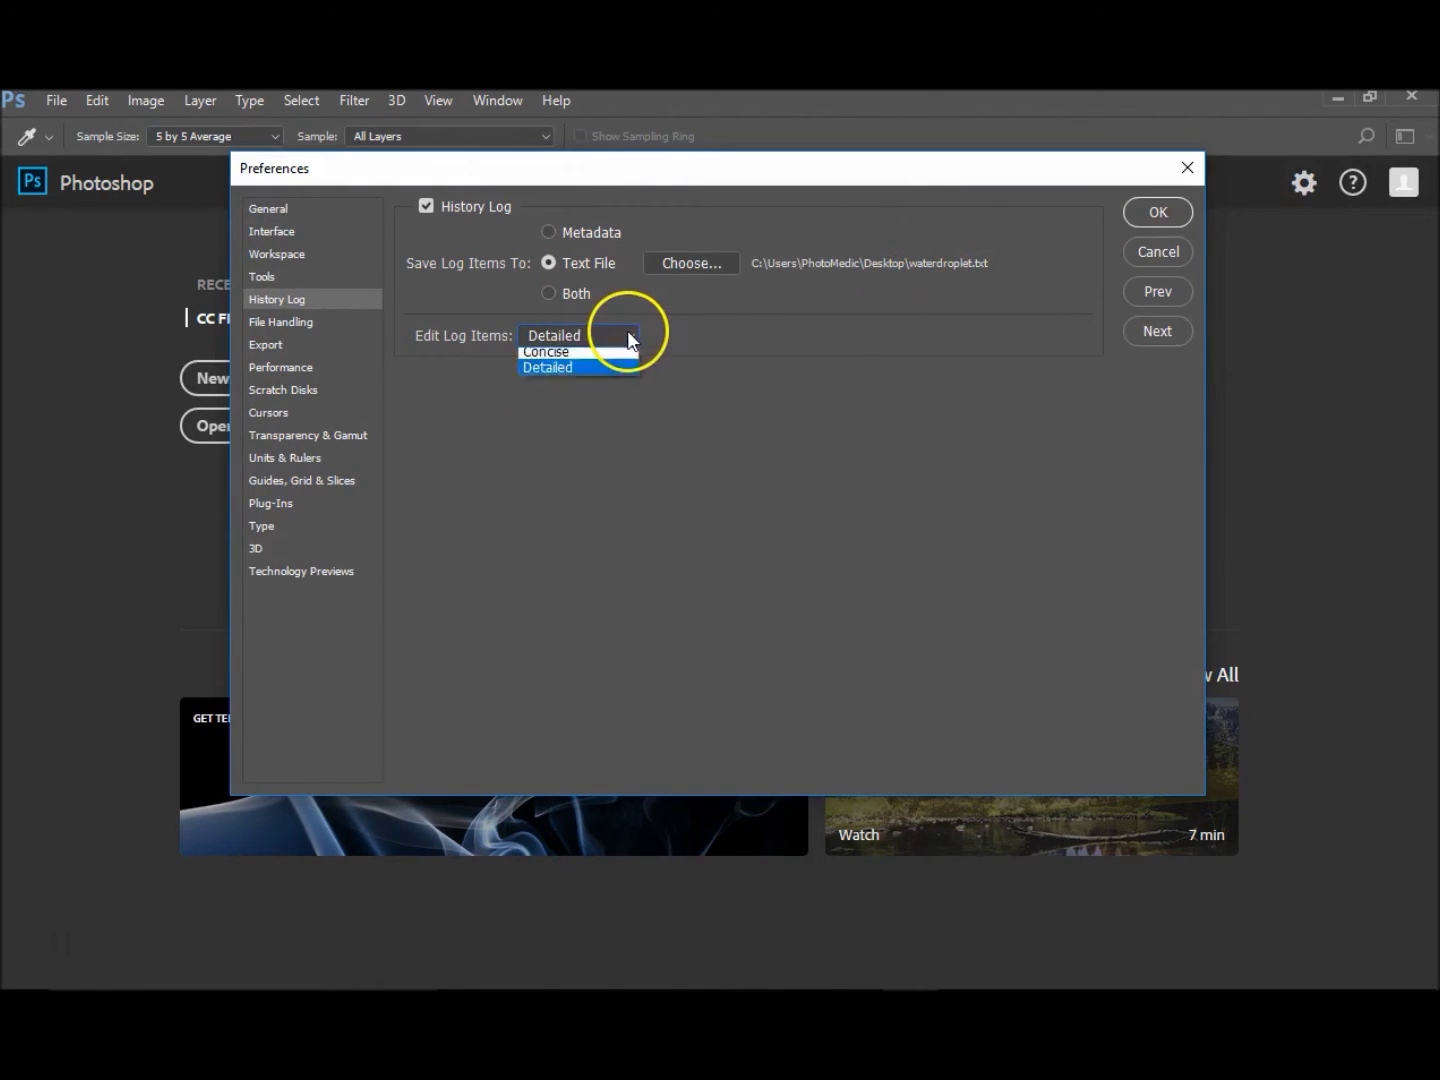
pyautogui.click(628, 337)
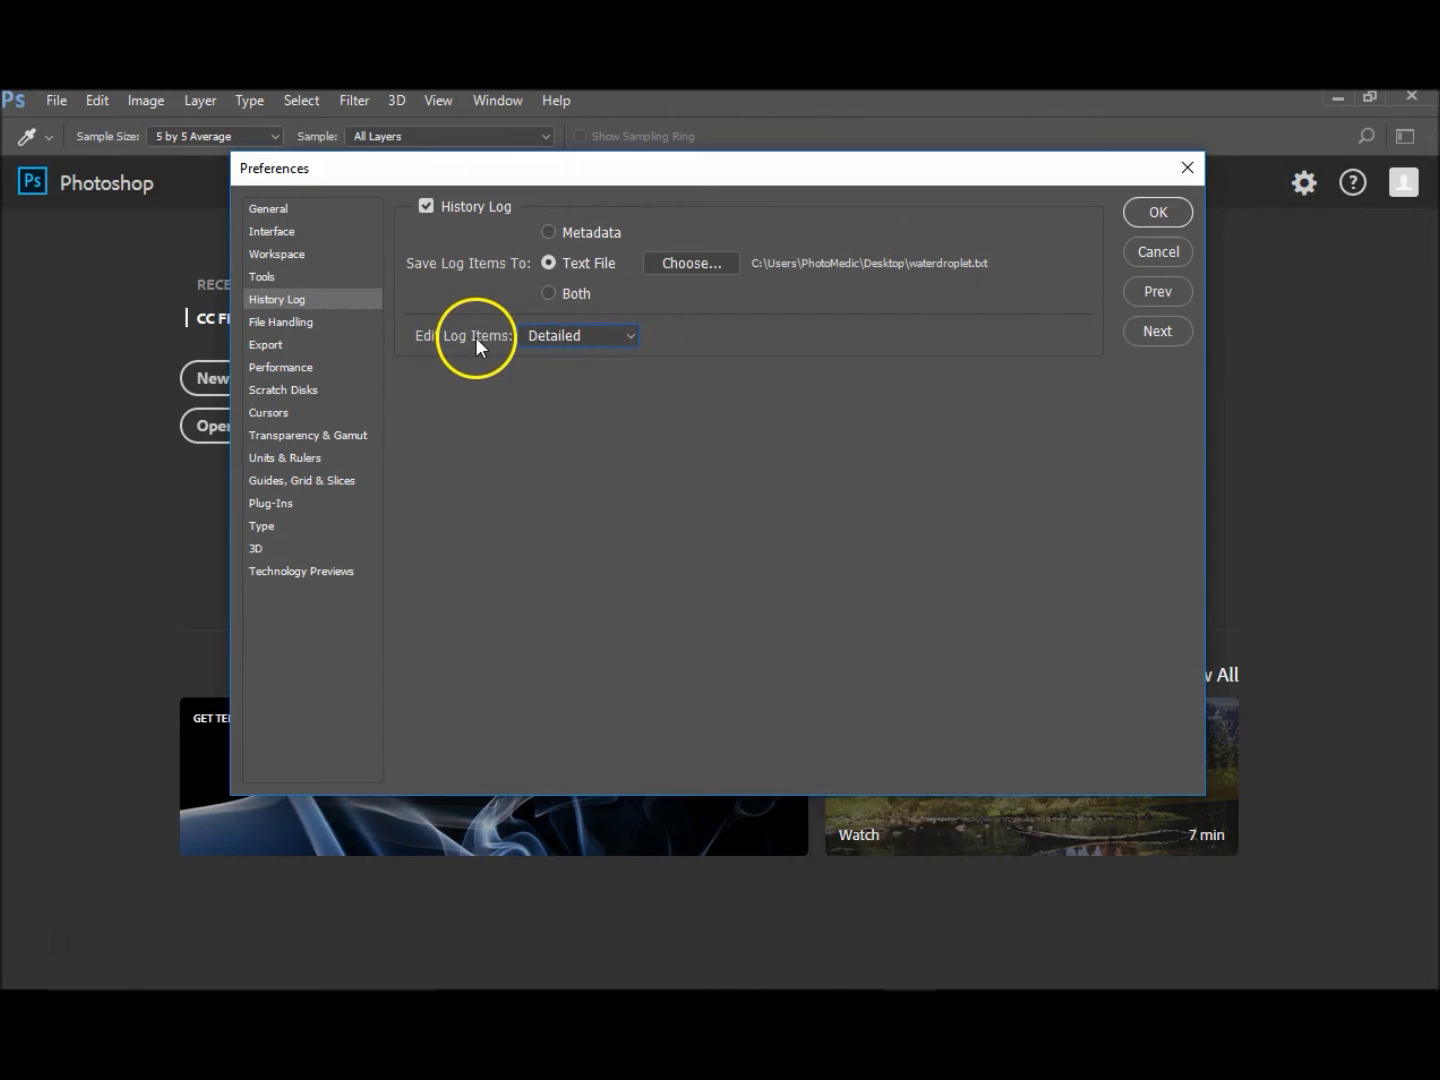
pyautogui.click(1150, 214)
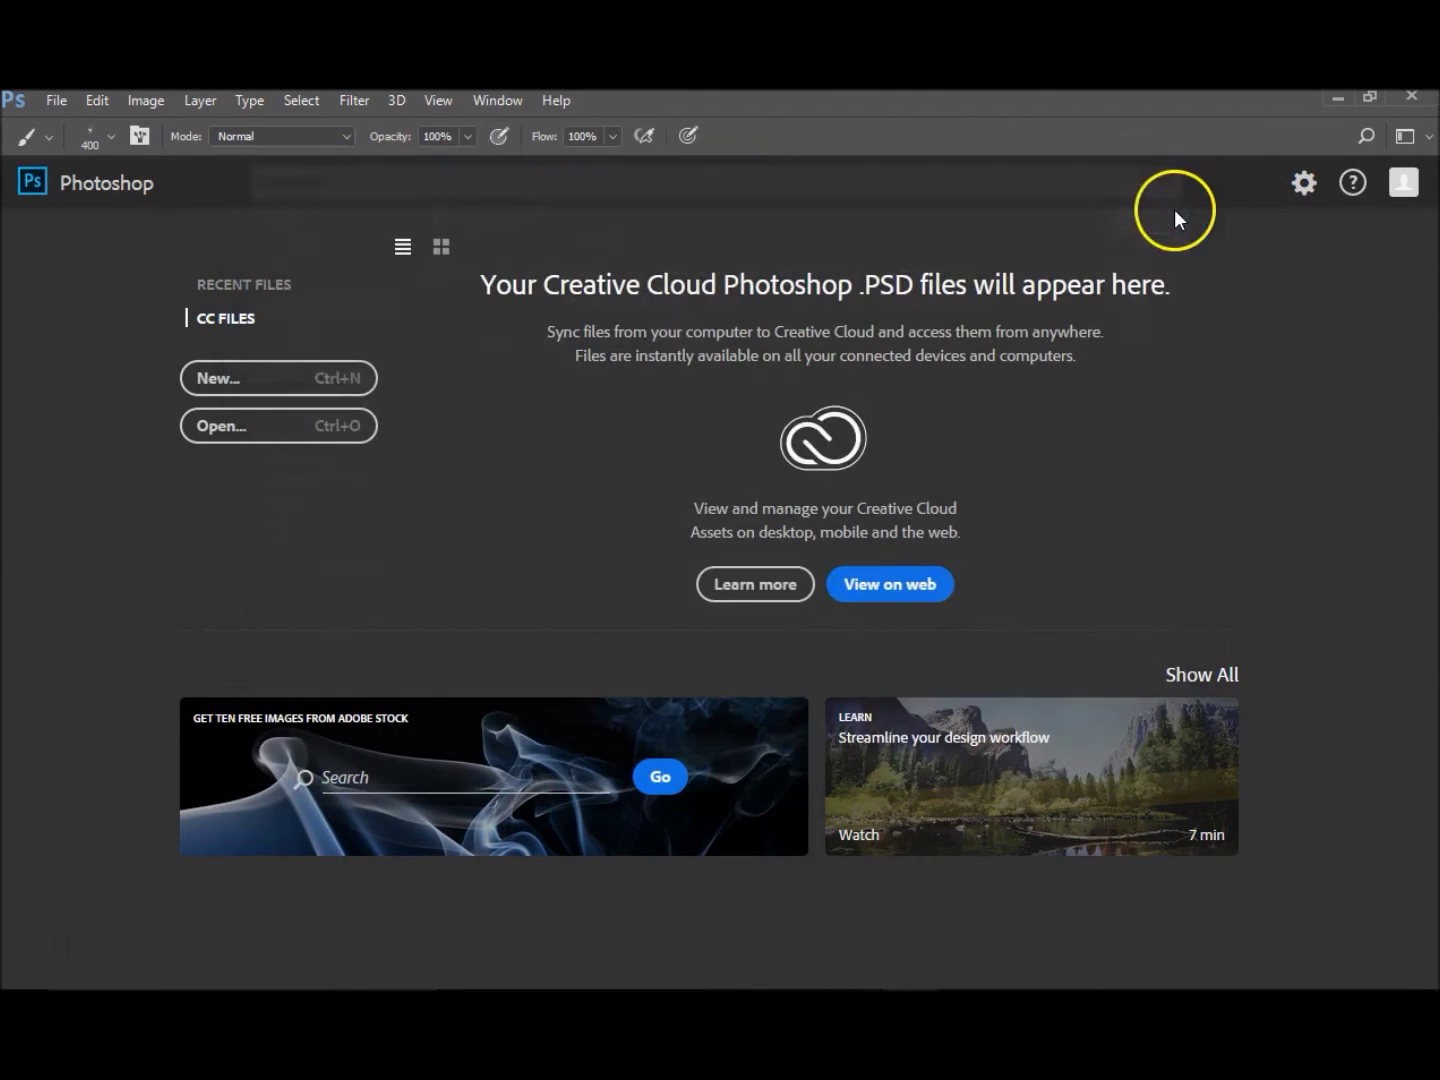
# Open waterdrop.jpg from the Desktop through the start screen's Open dialog
pyautogui.click(230, 430)
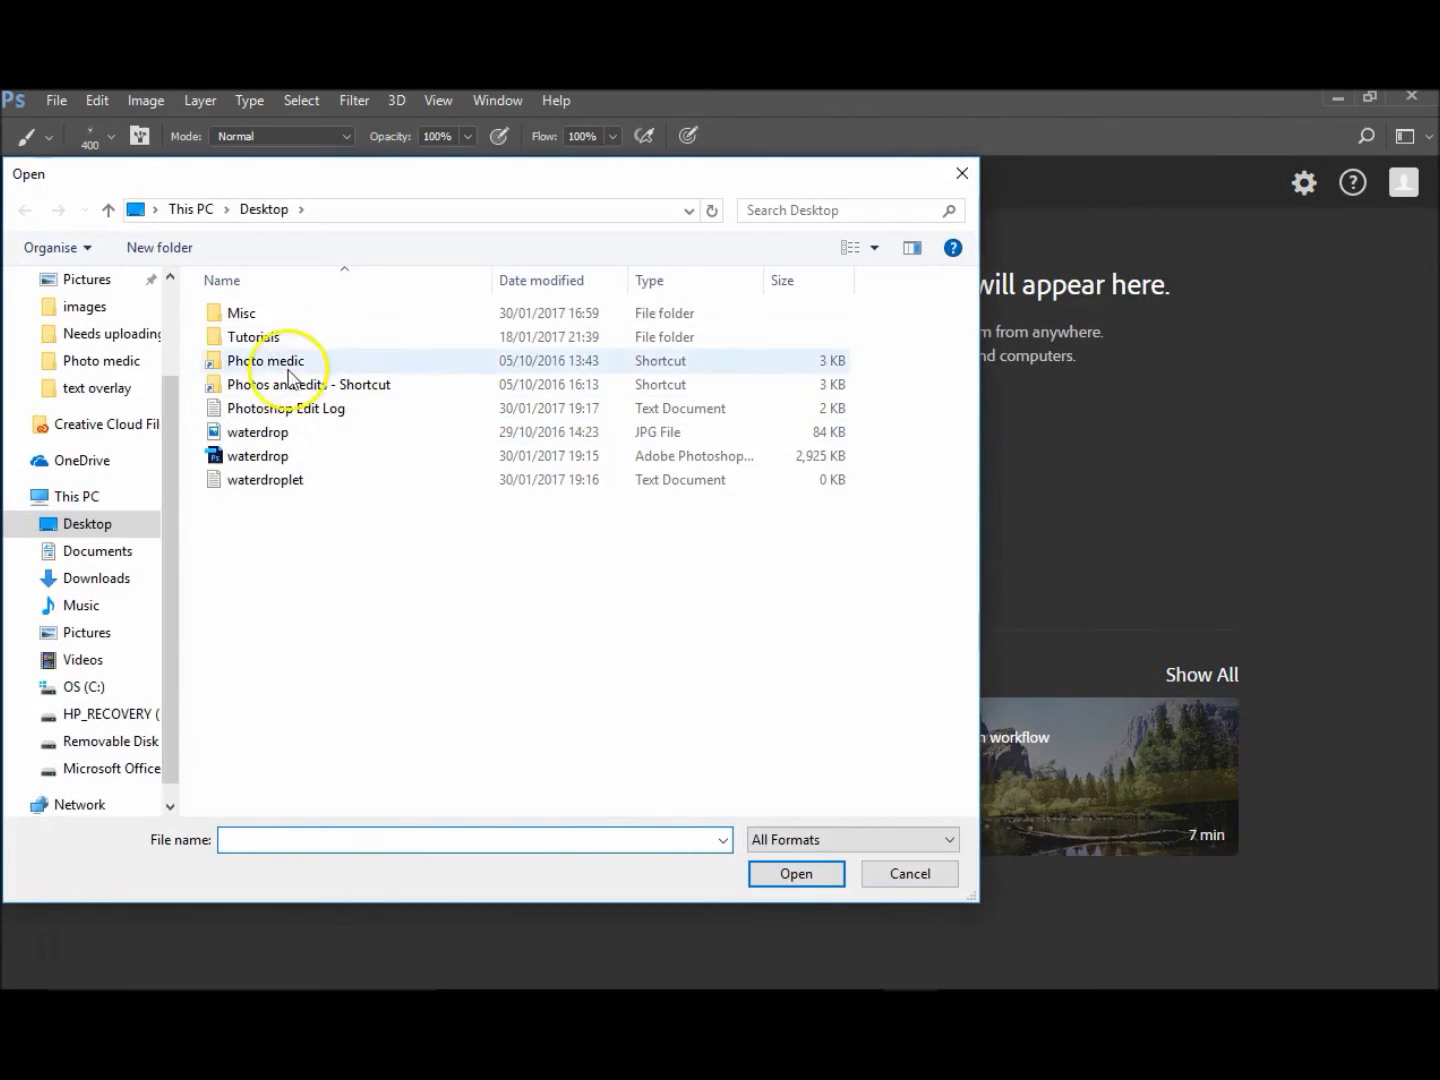
pyautogui.click(268, 436)
pyautogui.doubleClick(266, 434)
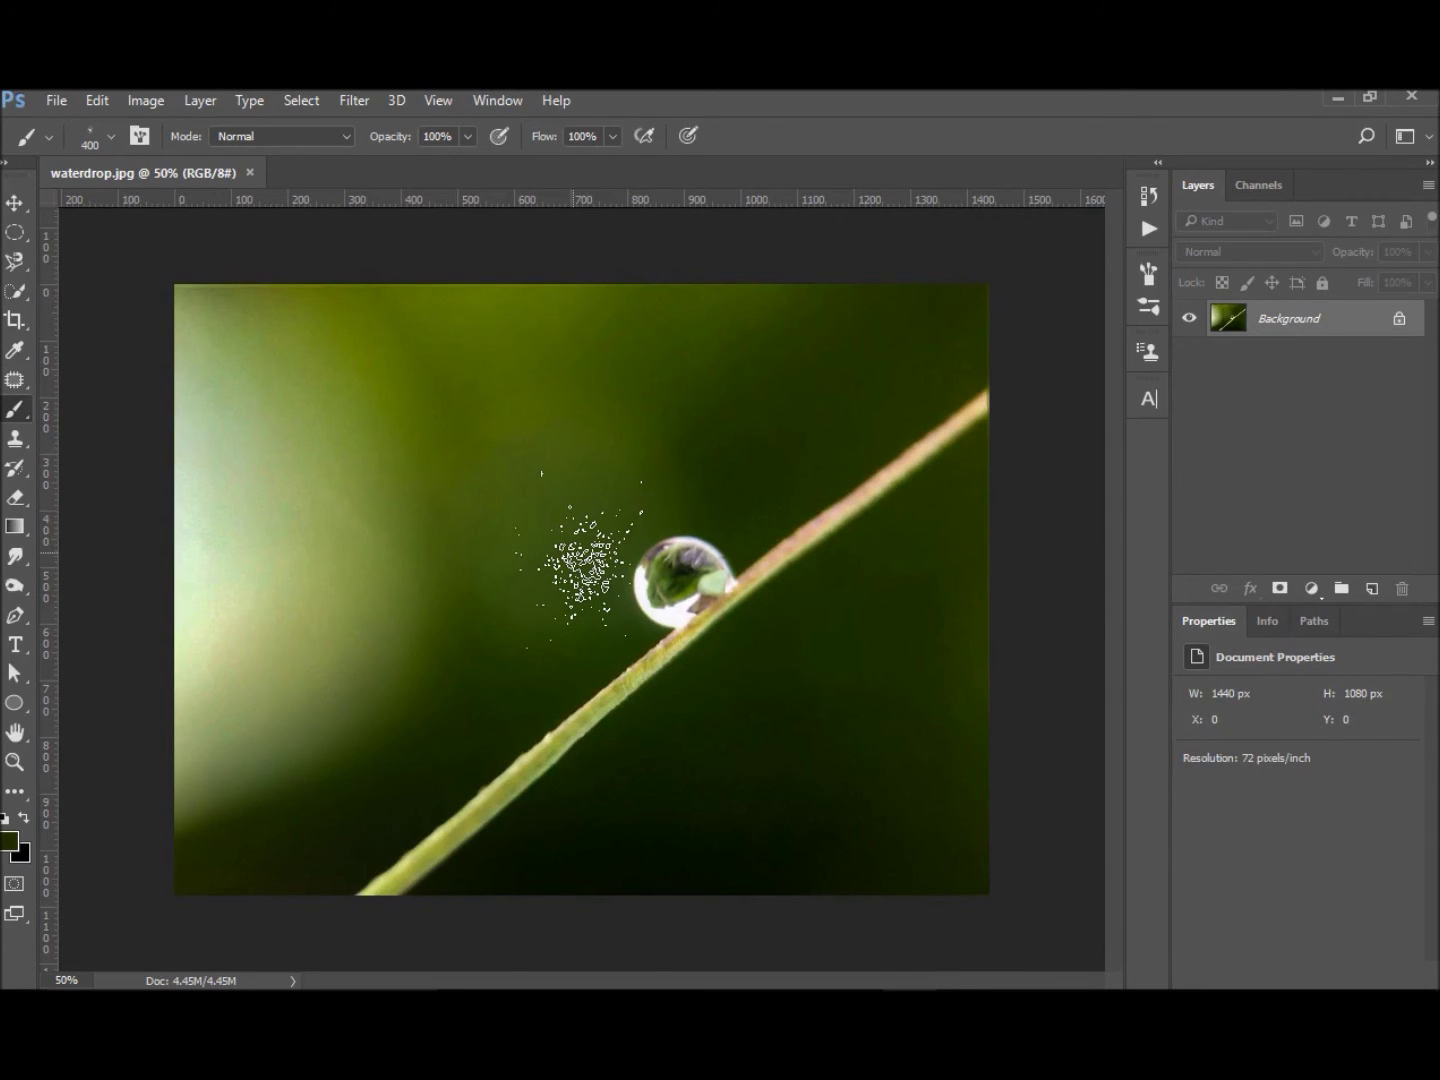
# Brush dark dabs over and beside the water drop
pyautogui.moveTo(400, 480)
pyautogui.mouseDown()
pyautogui.moveTo(389, 466)
pyautogui.moveTo(416, 388)
pyautogui.moveTo(254, 421)
pyautogui.moveTo(256, 445)
pyautogui.moveTo(769, 567)
pyautogui.moveTo(93, 374)
pyautogui.mouseUp()
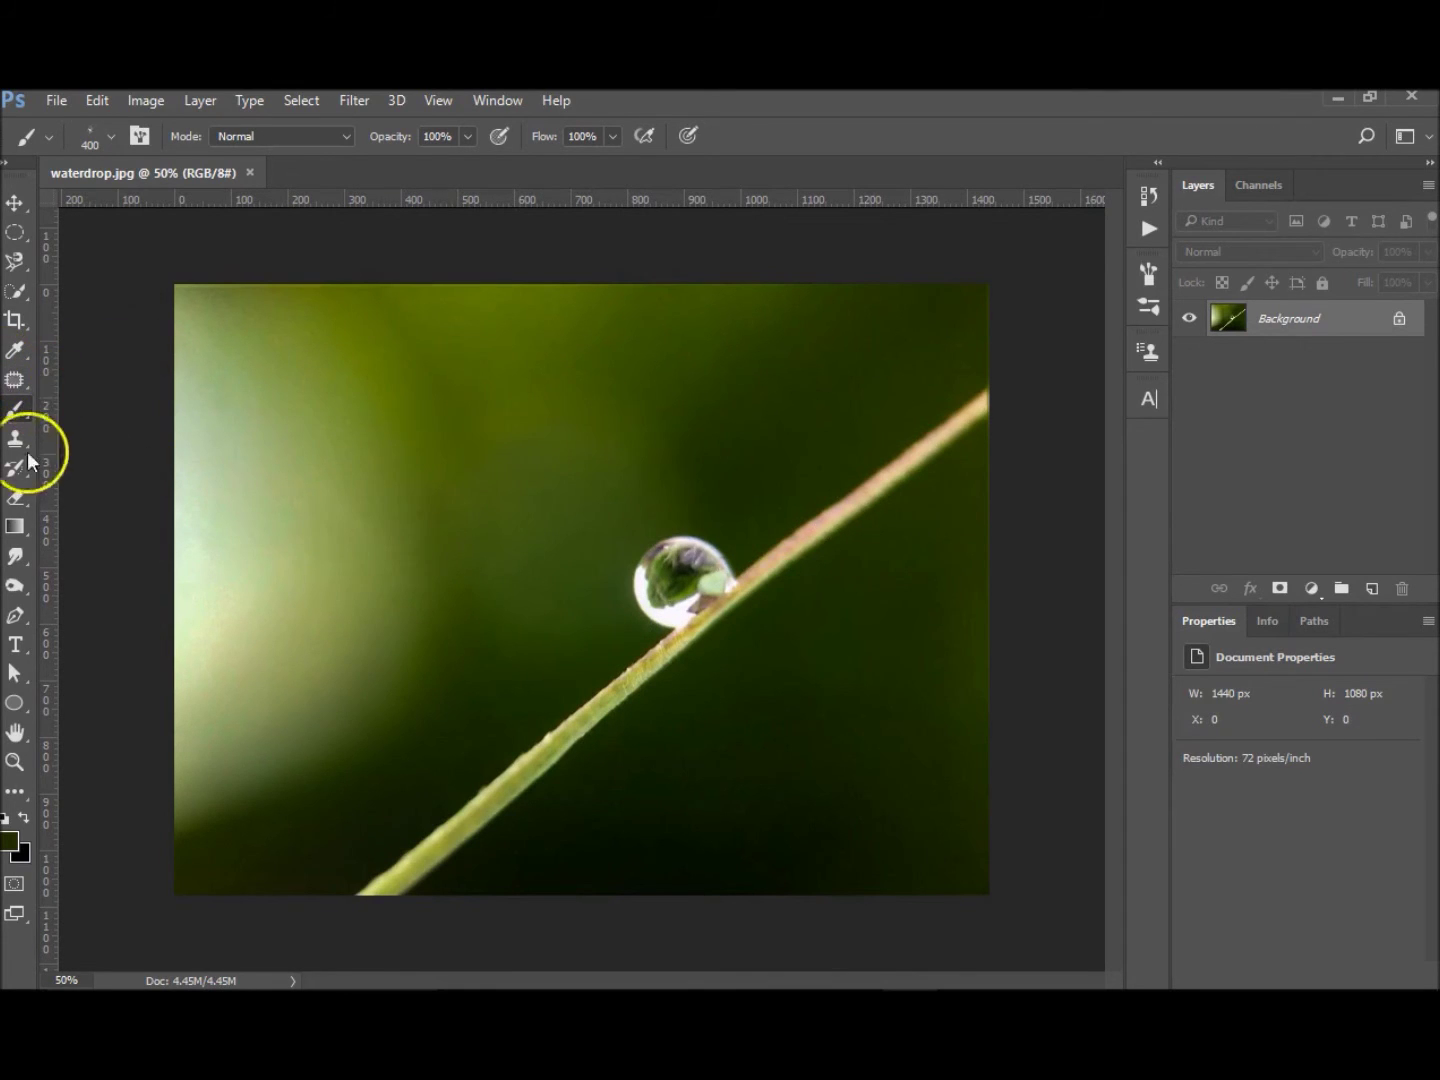
pyautogui.moveTo(30, 462); pyautogui.dragTo(381, 460)
pyautogui.moveTo(506, 489)
pyautogui.mouseDown()
pyautogui.moveTo(652, 554)
pyautogui.moveTo(690, 498)
pyautogui.moveTo(535, 515)
pyautogui.moveTo(611, 611)
pyautogui.moveTo(765, 652)
pyautogui.moveTo(692, 551)
pyautogui.mouseUp()
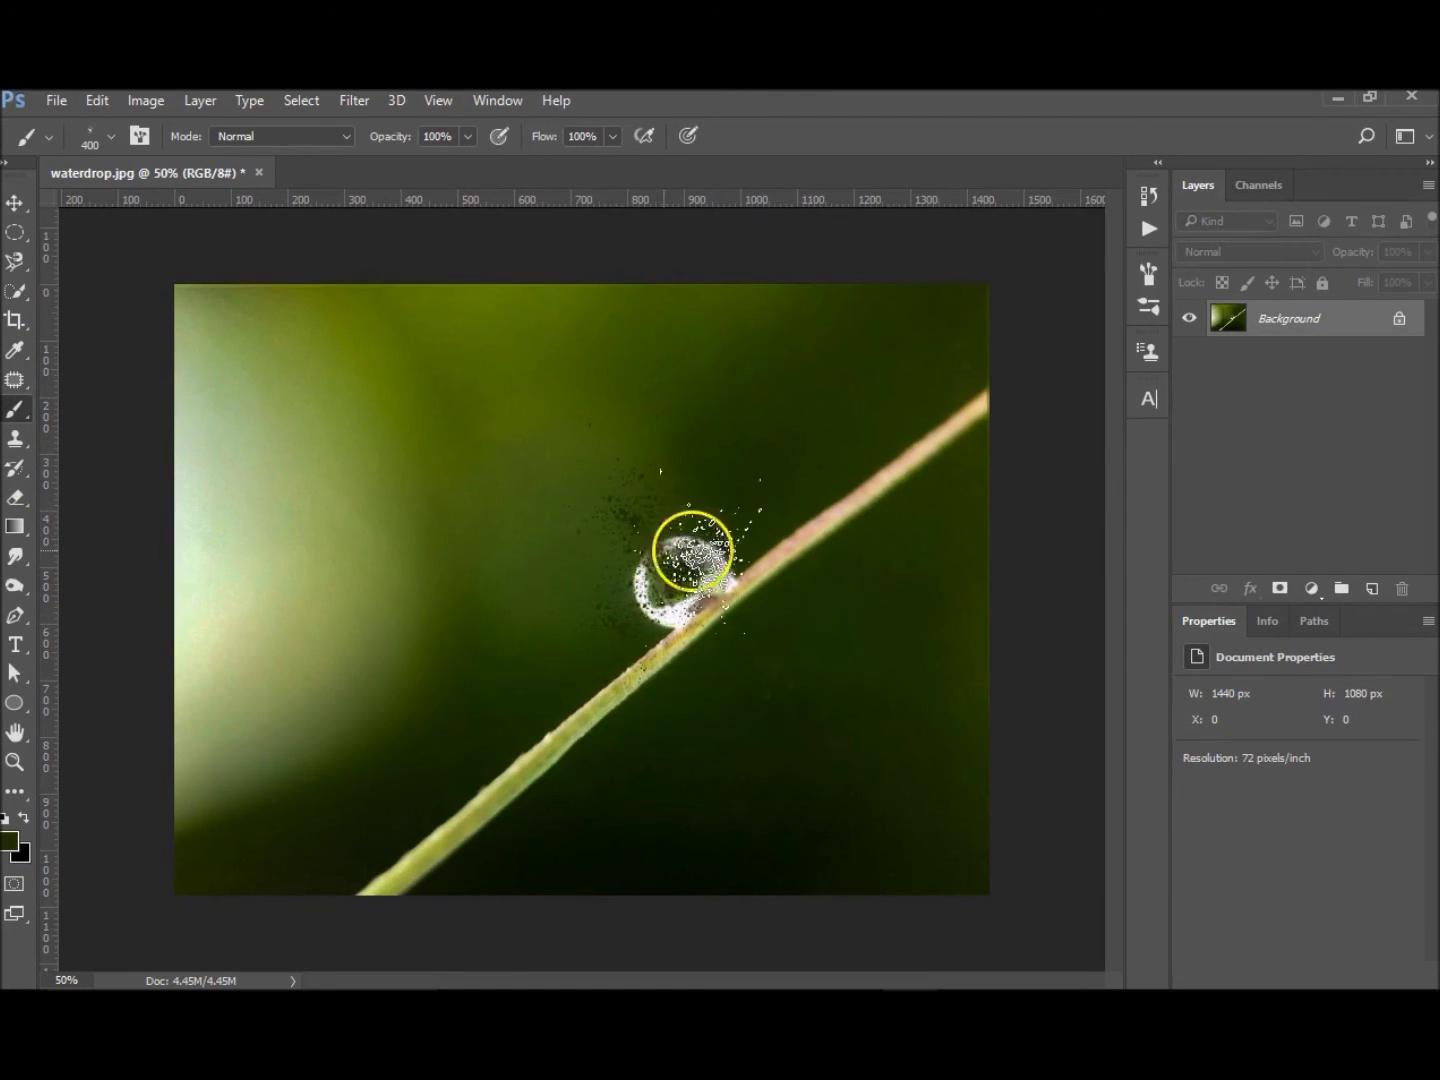
# Add a Curves layer darkening 169 to 136, clipped to the Background
pyautogui.click(1311, 588)
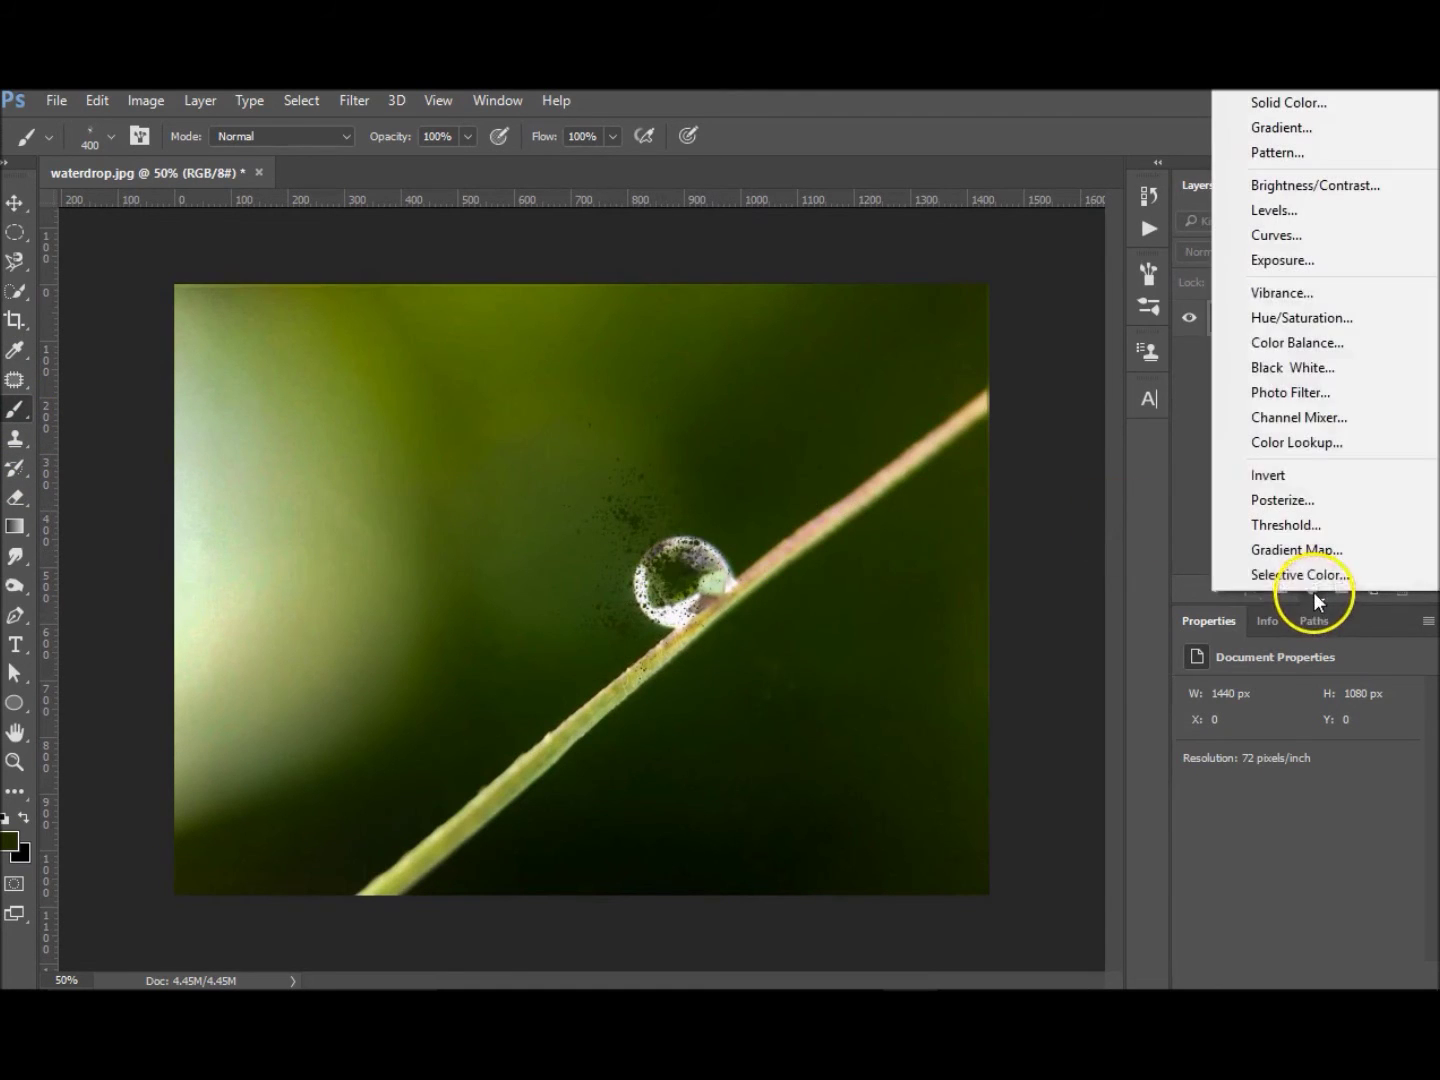
pyautogui.click(1303, 236)
pyautogui.moveTo(1327, 820); pyautogui.dragTo(1346, 826)
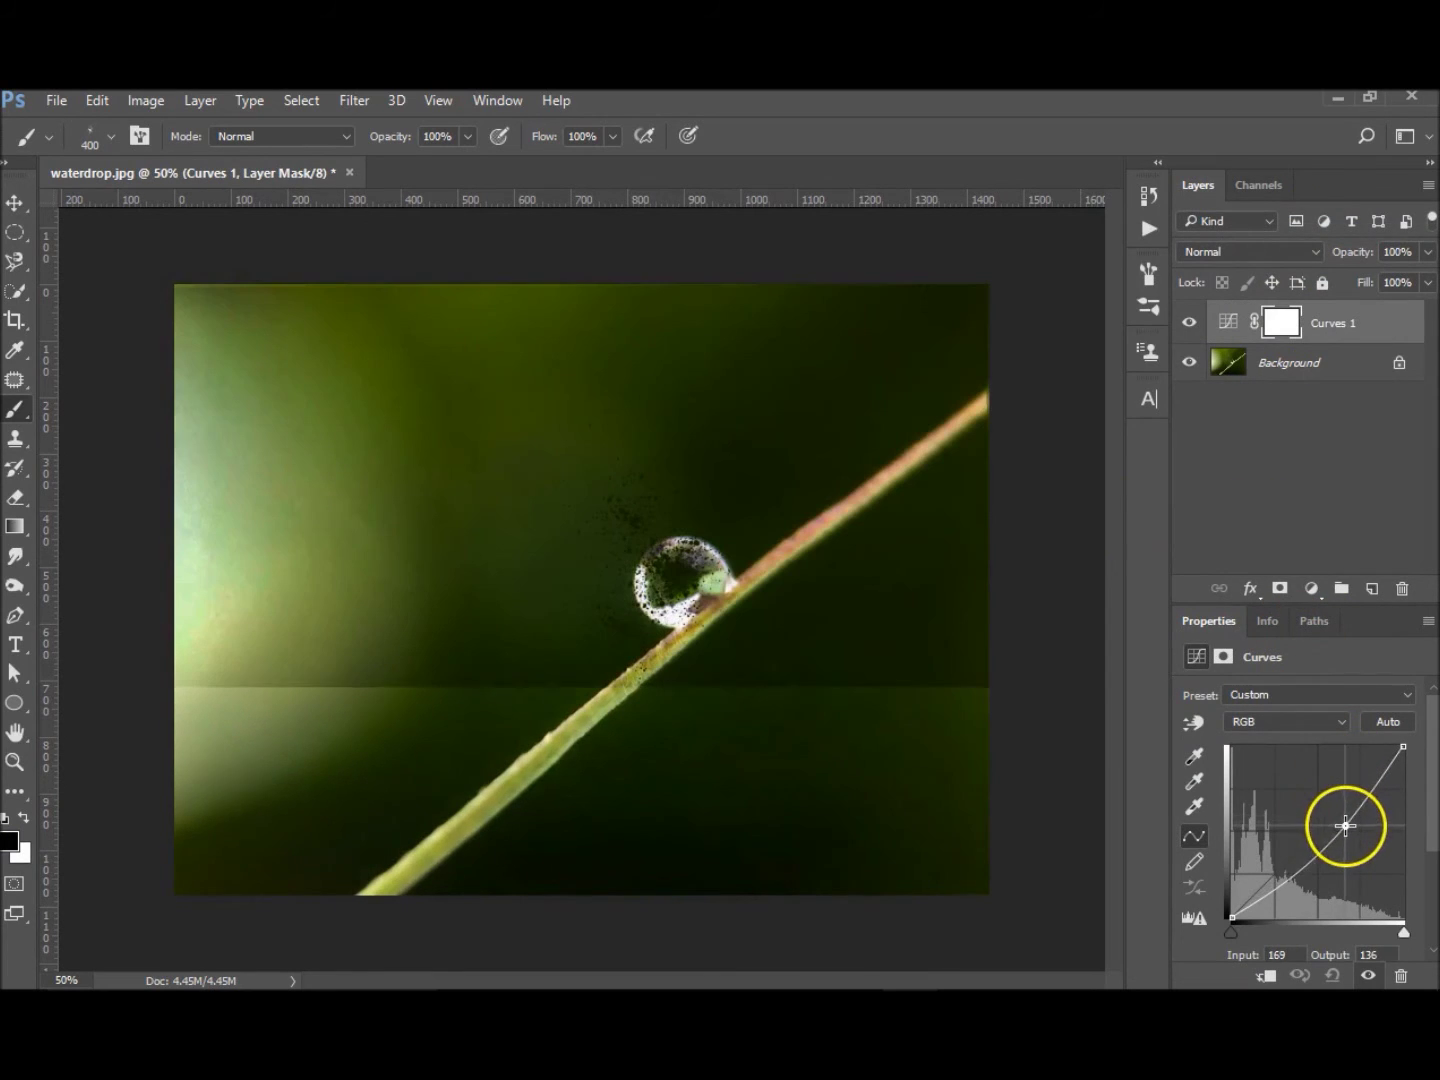
pyautogui.keyDown('alt'); pyautogui.click(1364, 339); pyautogui.keyUp('alt')
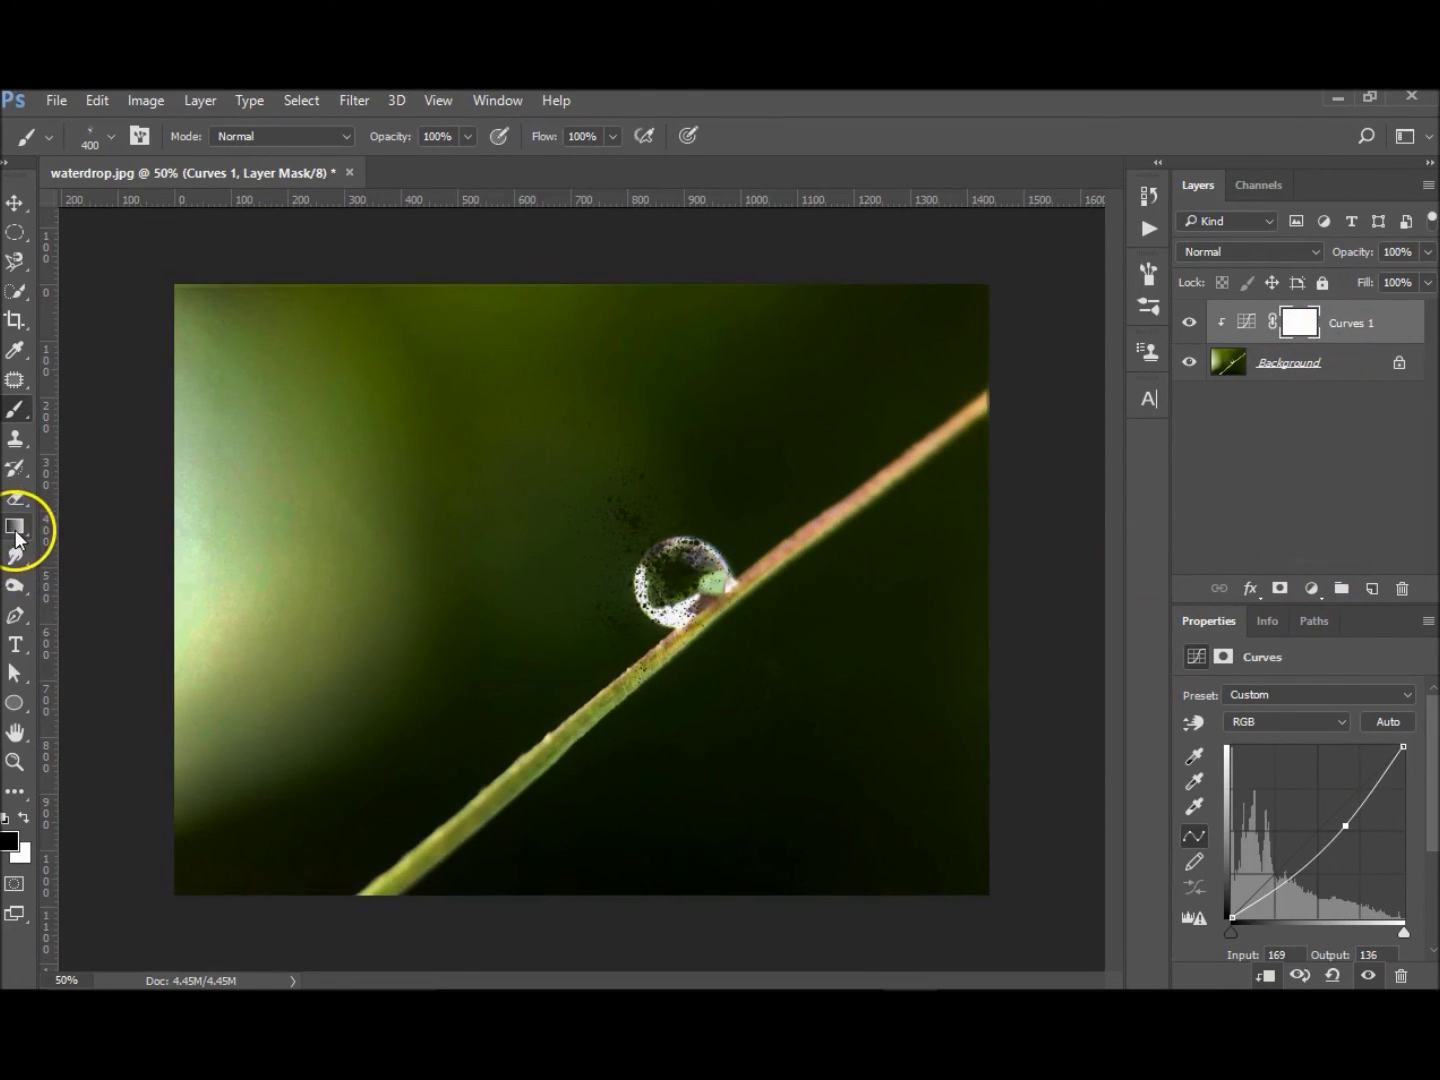
# Crop away the left side and top of the photo
pyautogui.click(12, 329)
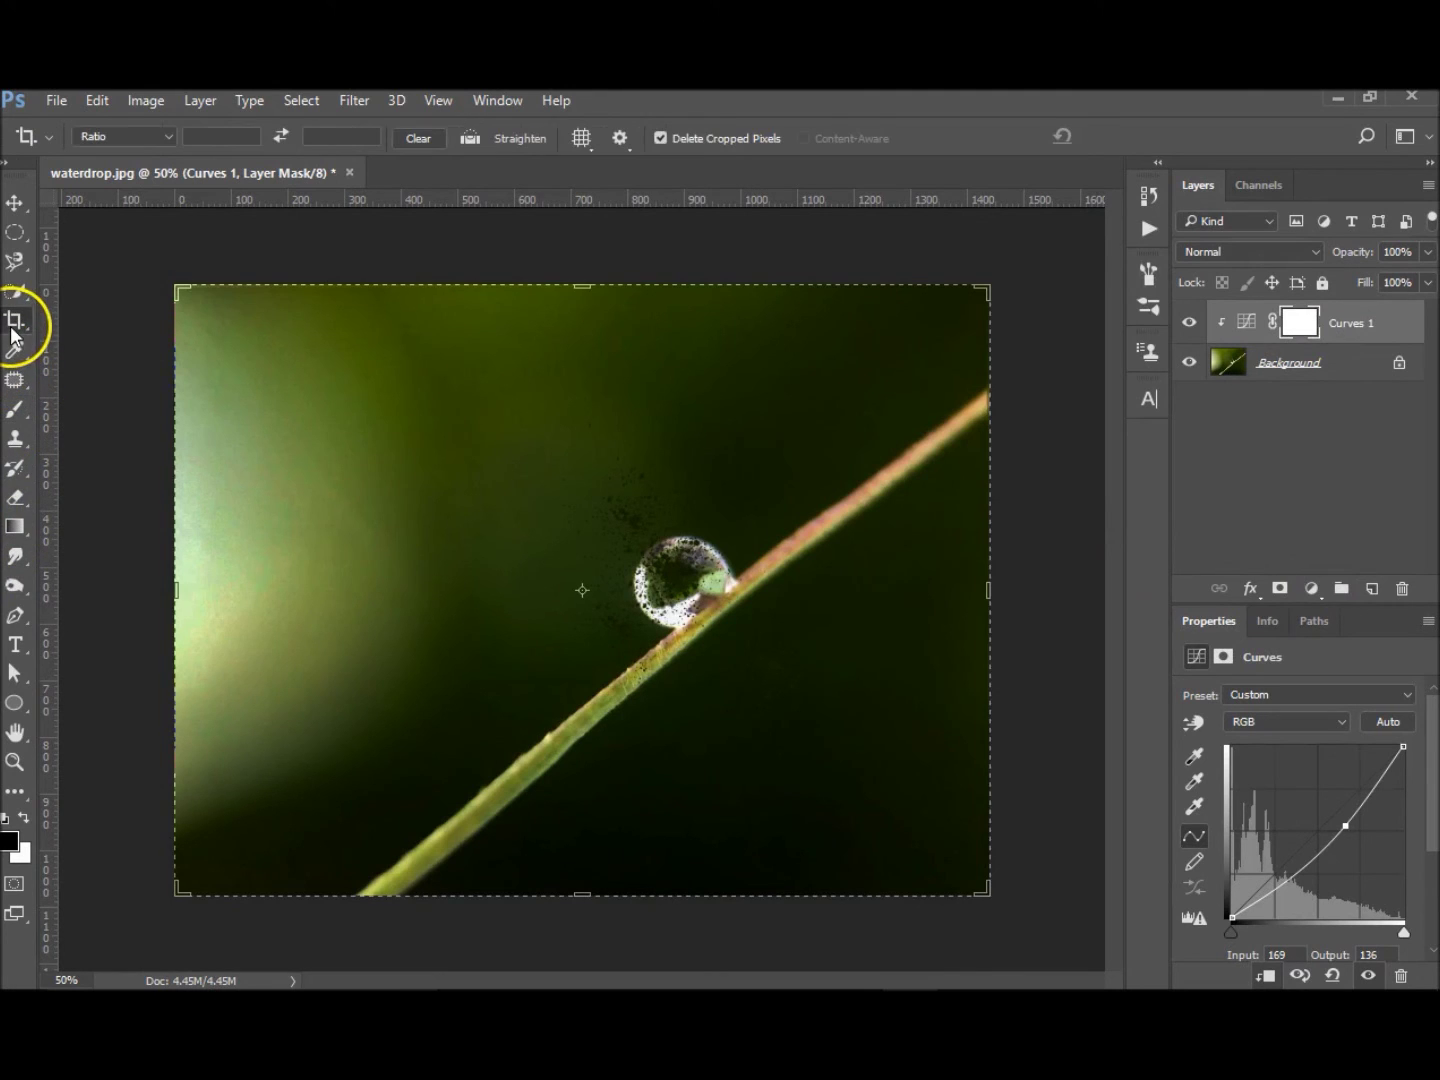
pyautogui.moveTo(177, 595); pyautogui.dragTo(257, 604)
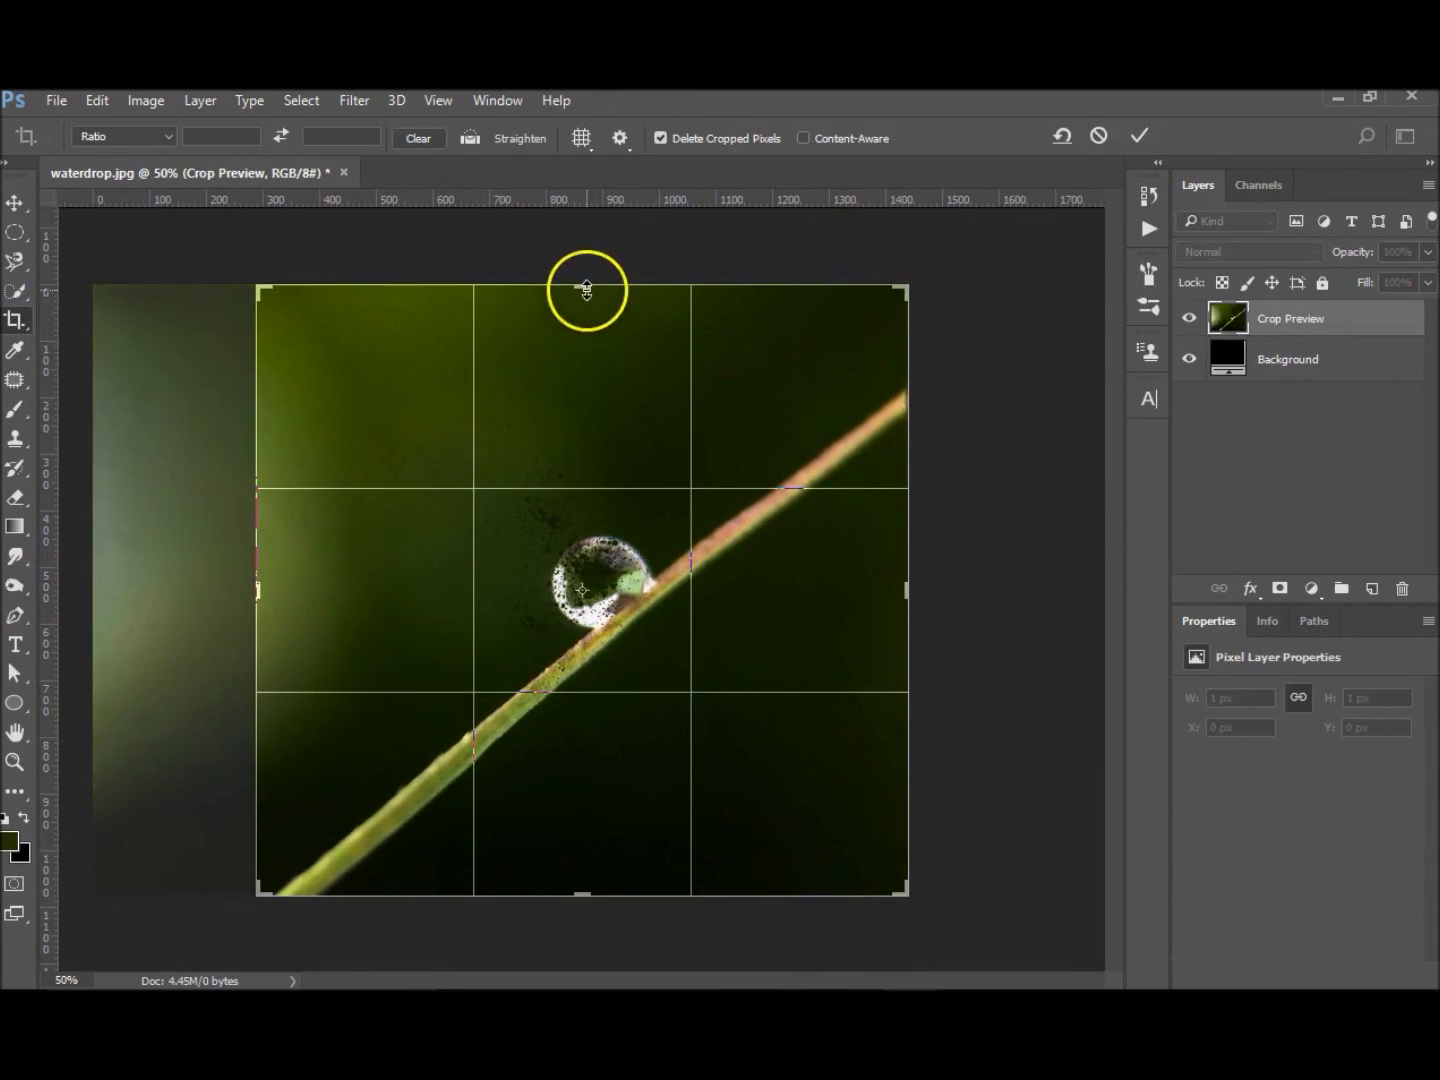
pyautogui.moveTo(582, 286); pyautogui.dragTo(582, 334)
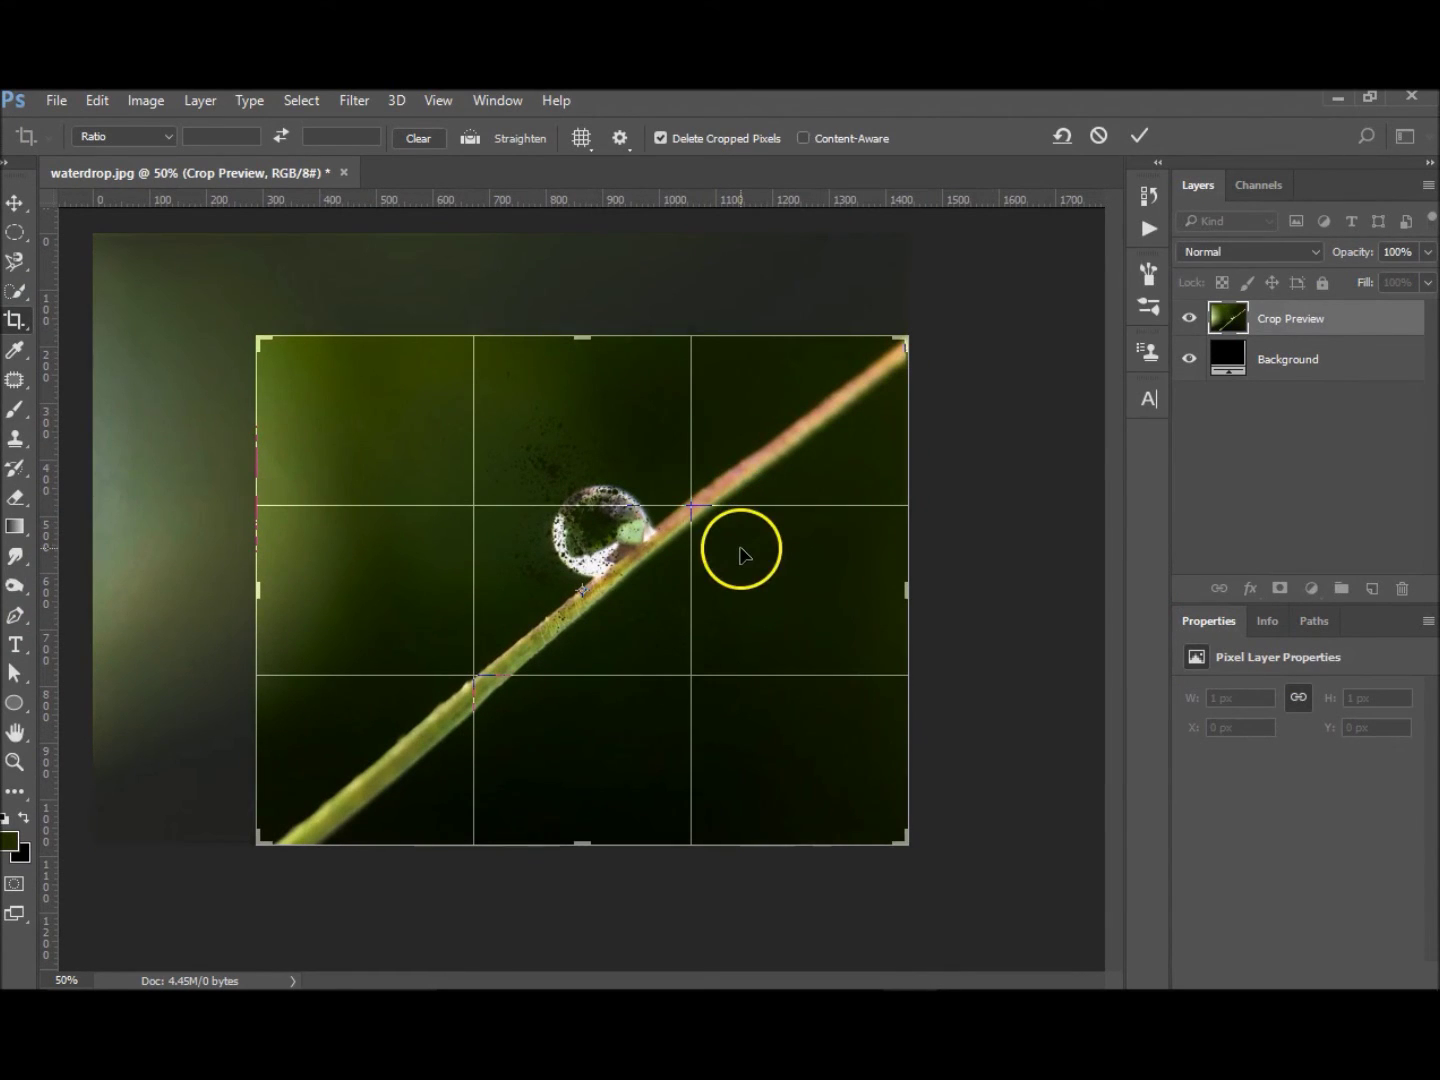
pyautogui.press('Return')
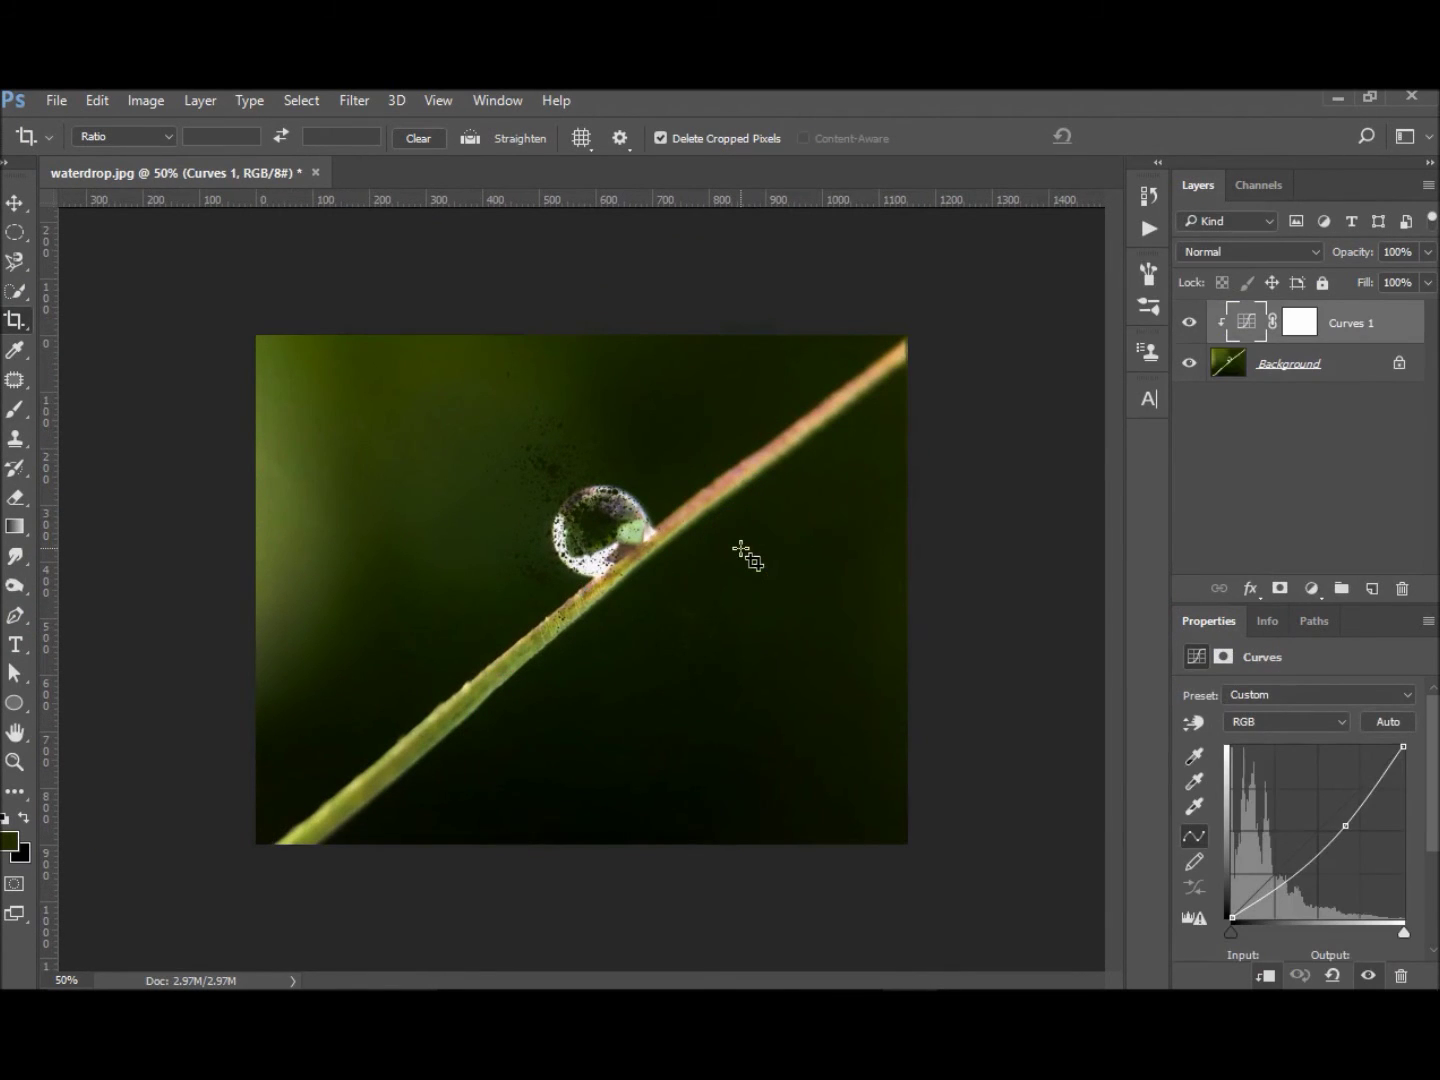
# Save over the existing waterdrop.psd and minimise Photoshop
pyautogui.hotkey('ctrl', 'shift', 's')
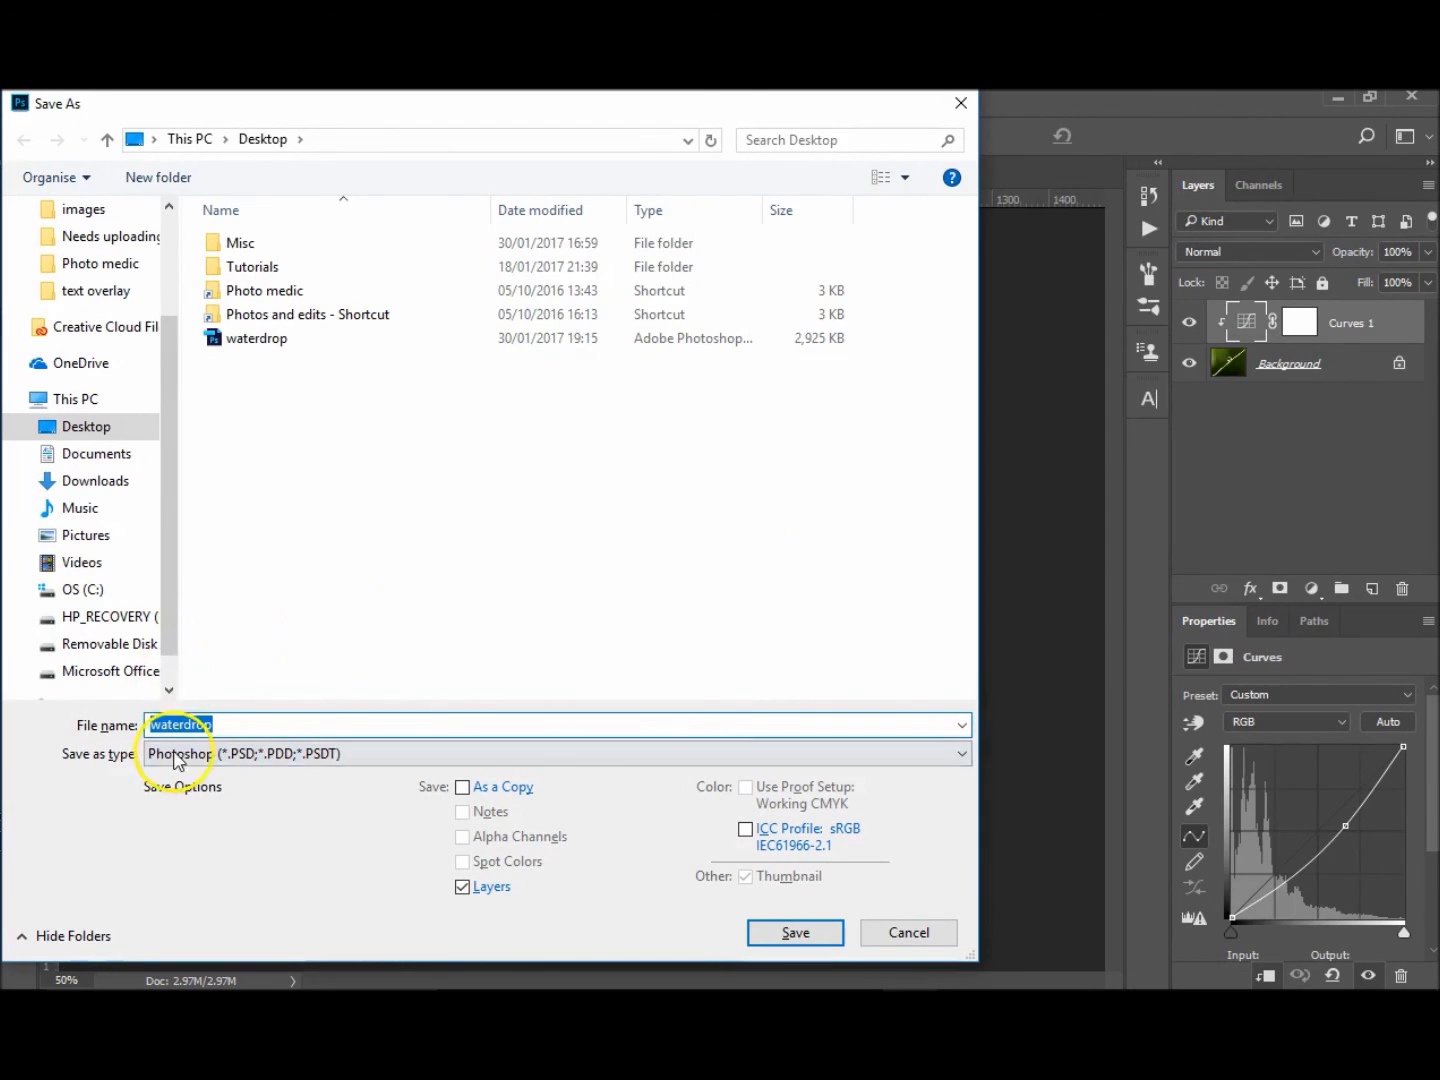
pyautogui.click(800, 933)
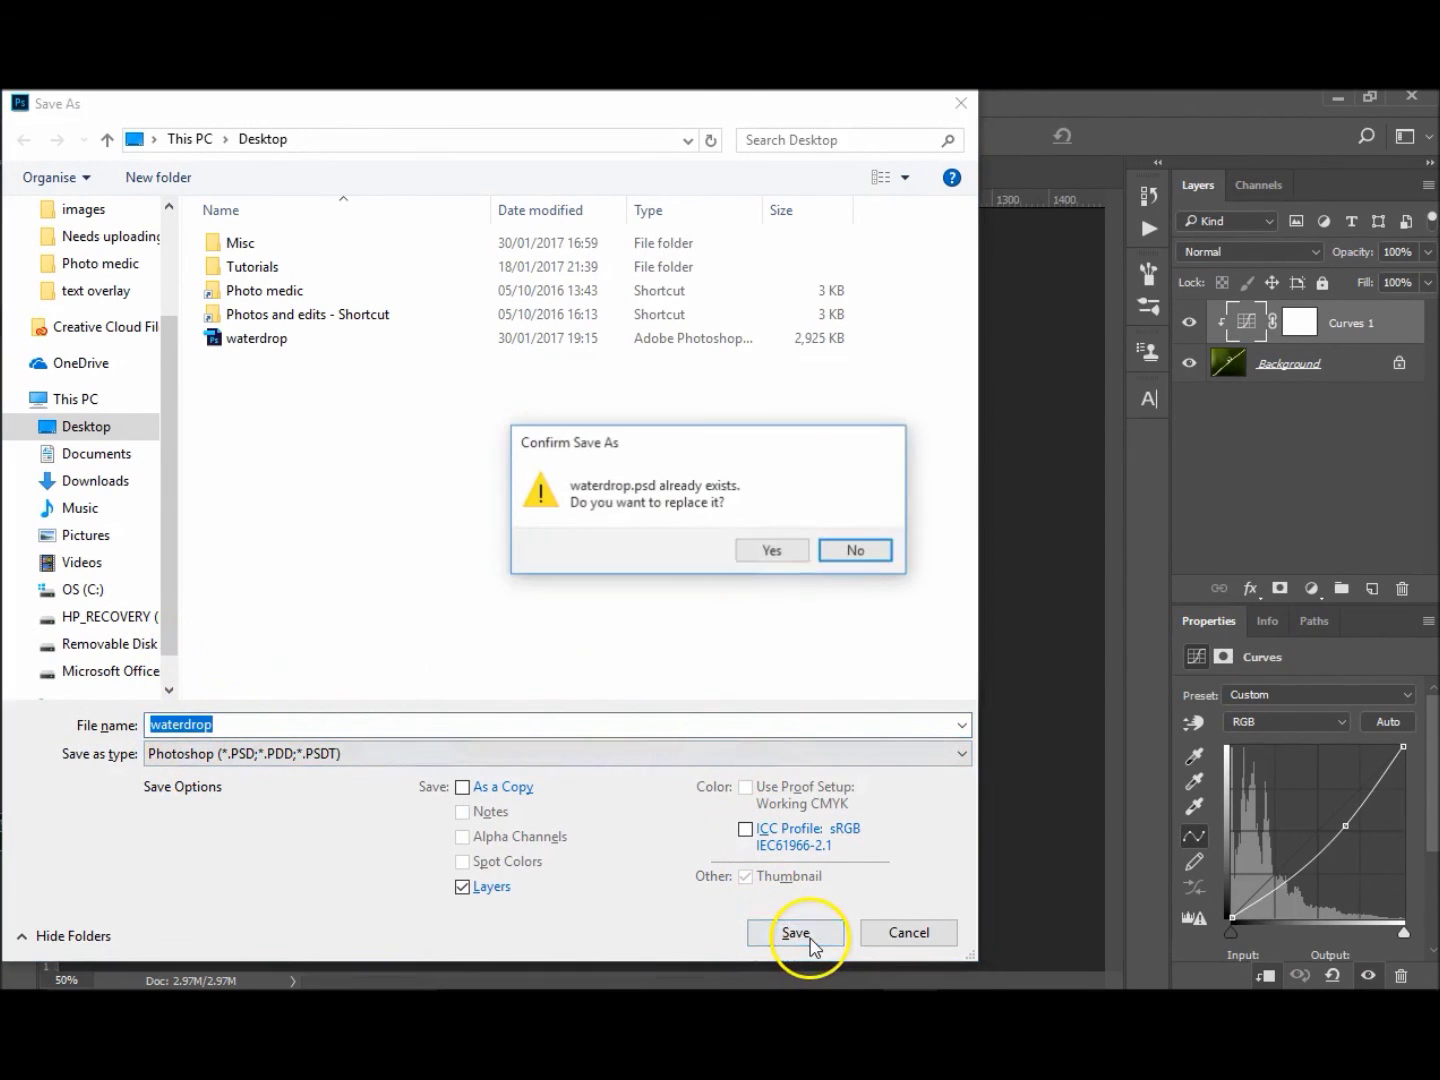
pyautogui.click(777, 553)
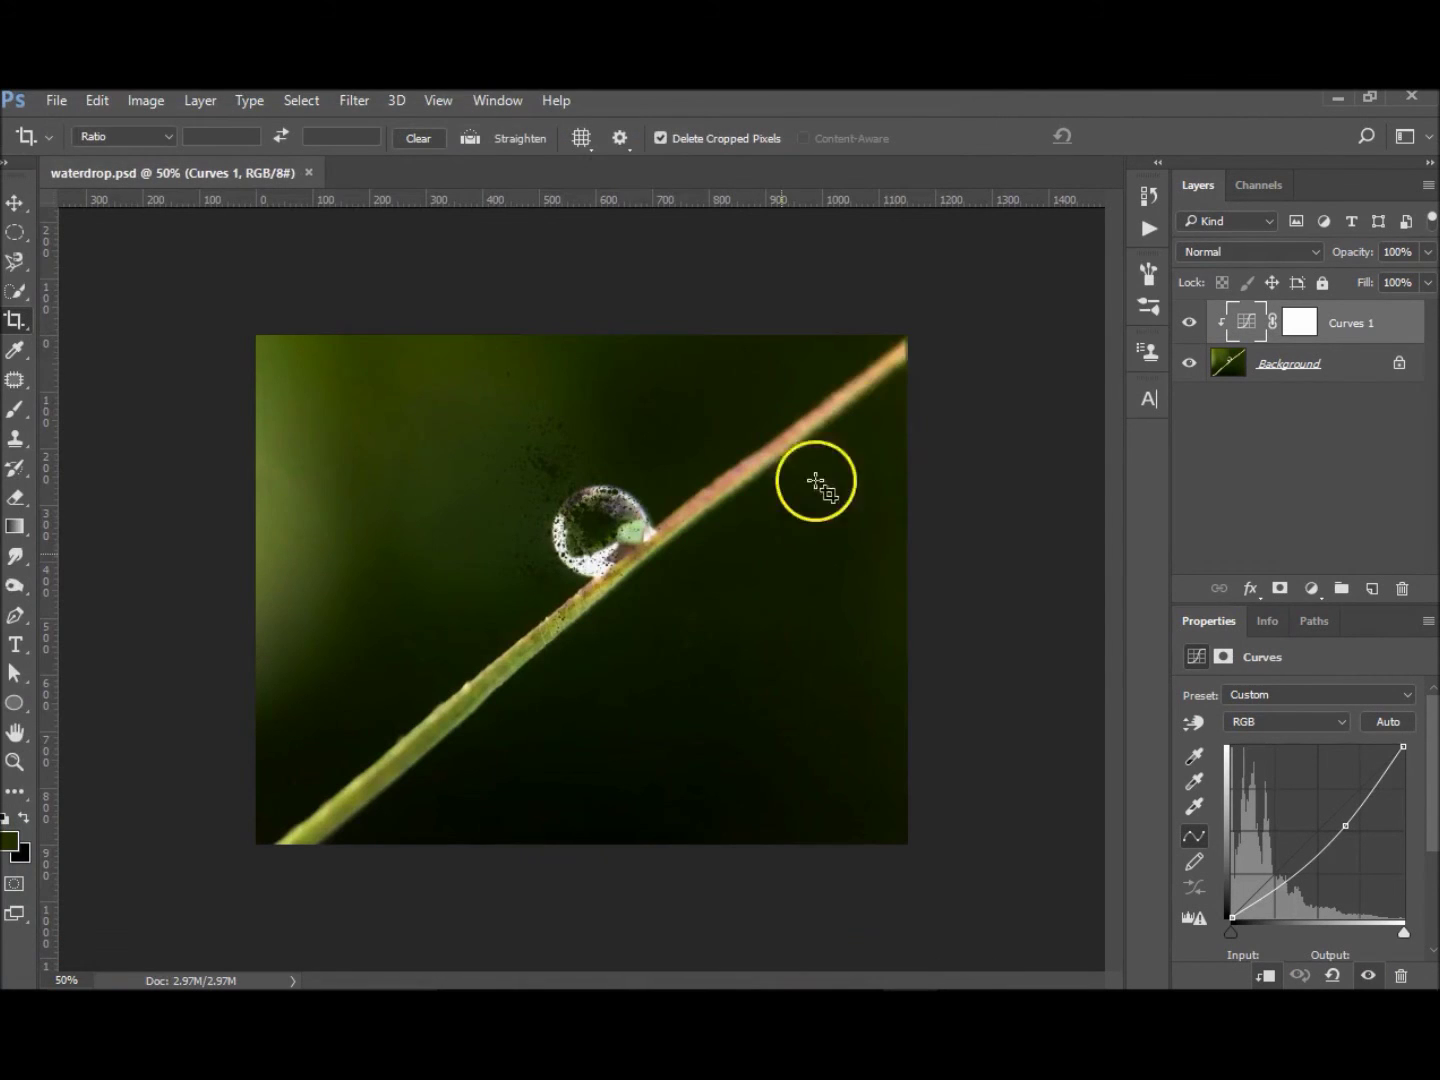
pyautogui.click(1341, 100)
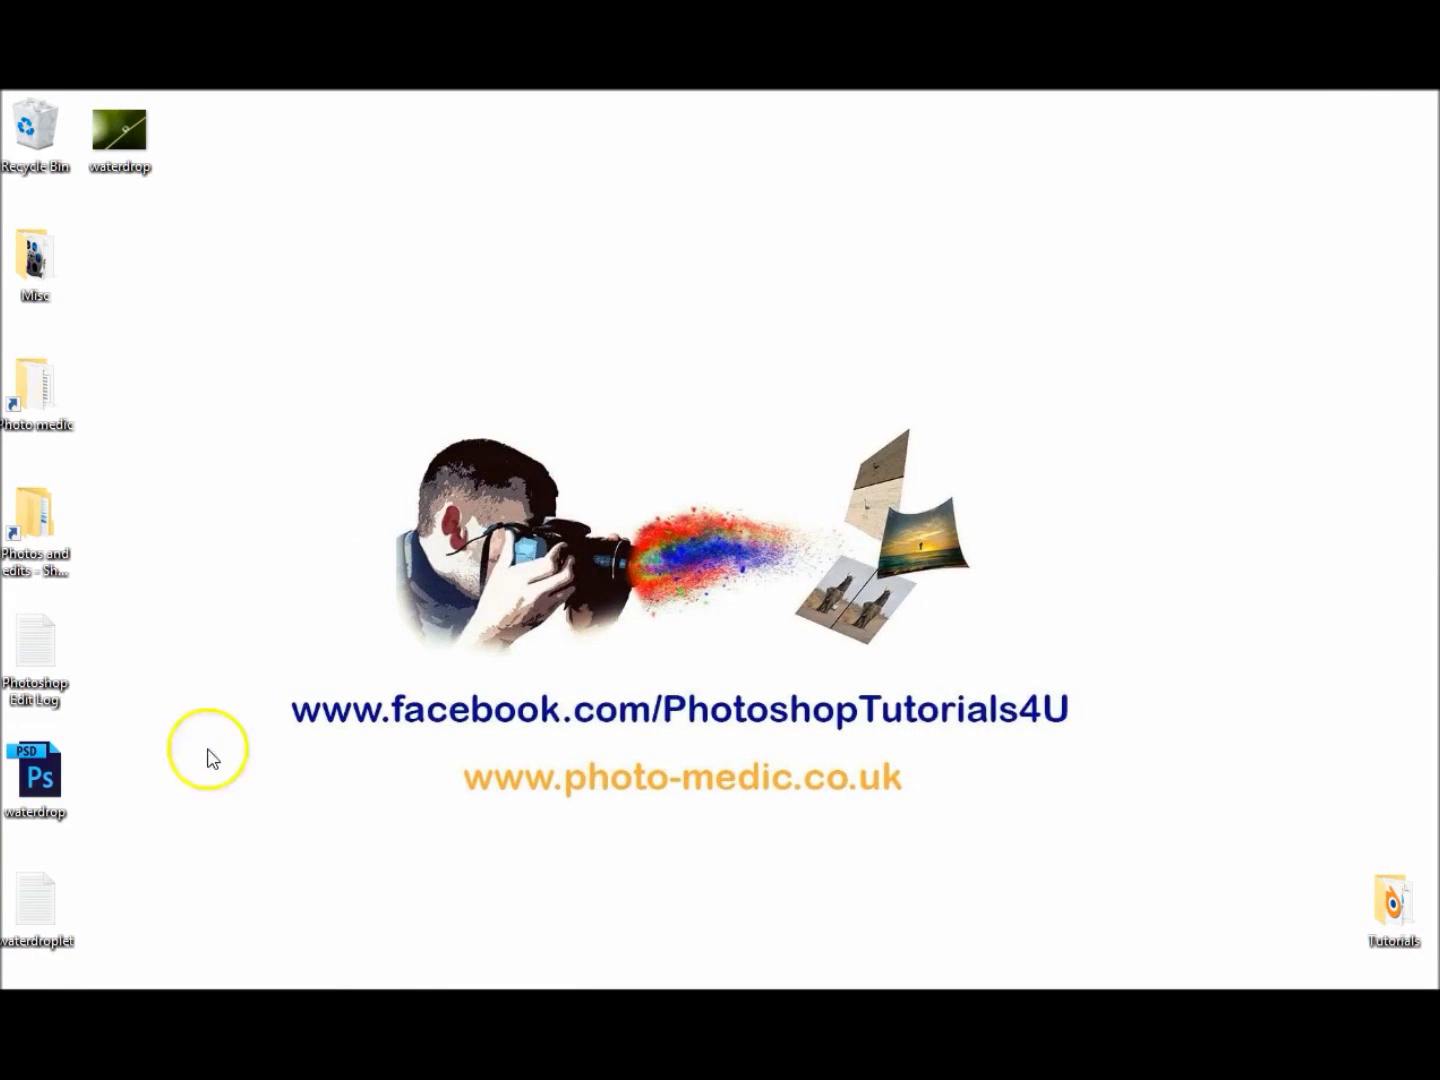
# Read the waterdroplet log in Notepad from 19:17 down to the Save entry, then close it and restore Photoshop
pyautogui.doubleClick(47, 900)
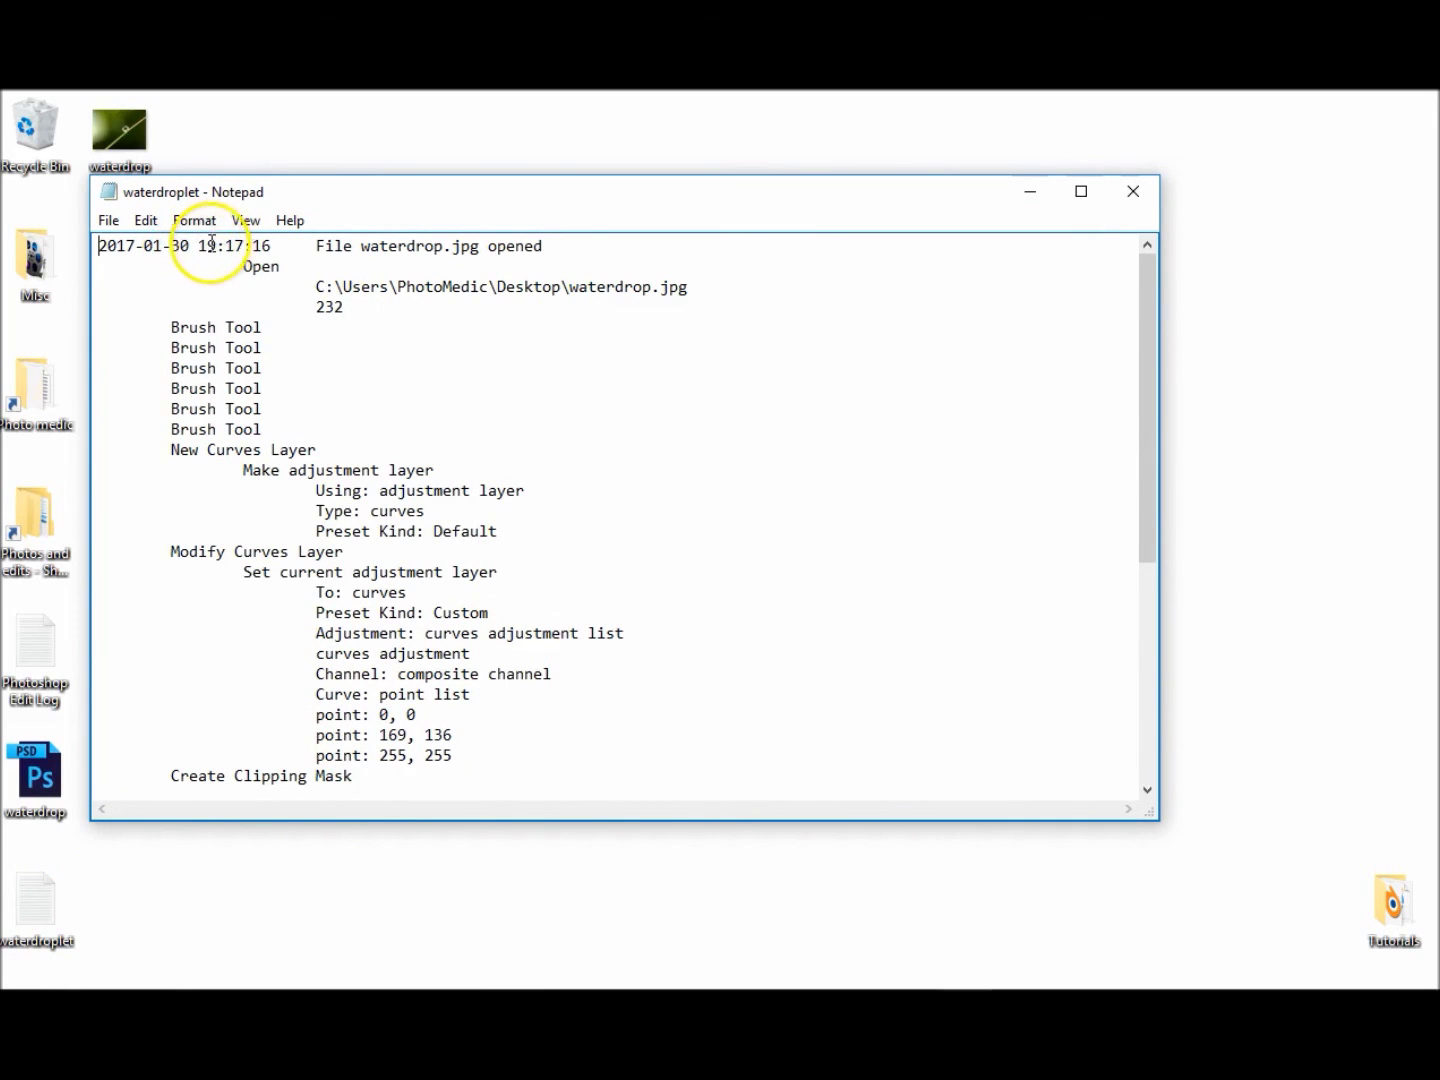
pyautogui.moveTo(199, 247); pyautogui.dragTo(248, 249)
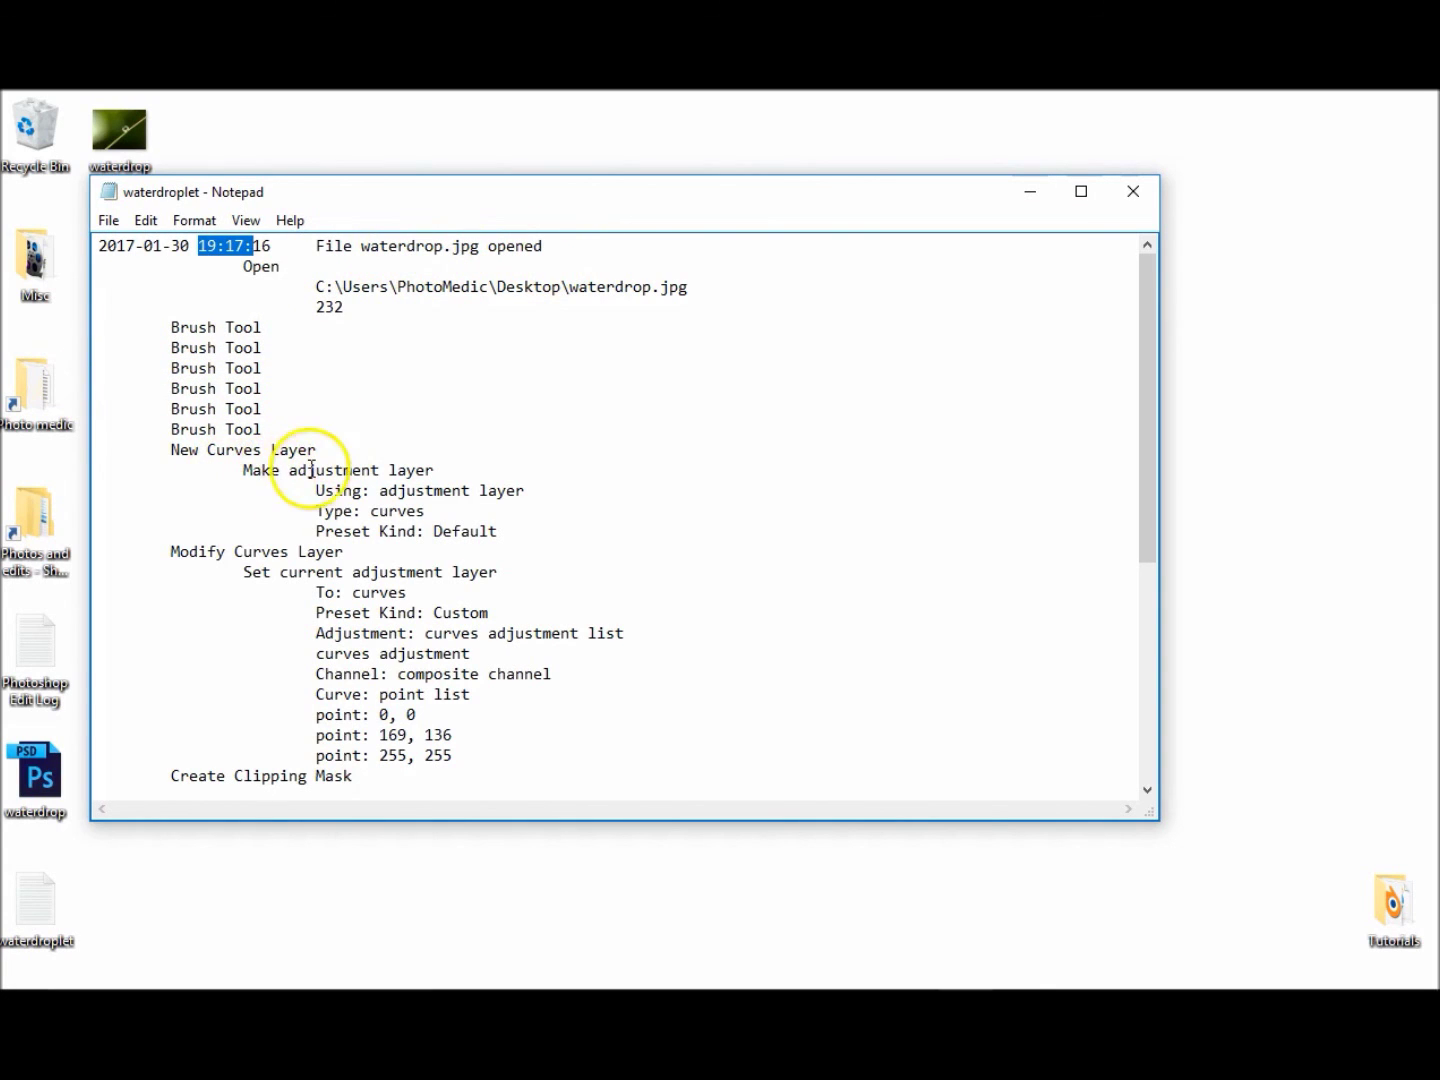
pyautogui.scroll(-1, 330, 536)
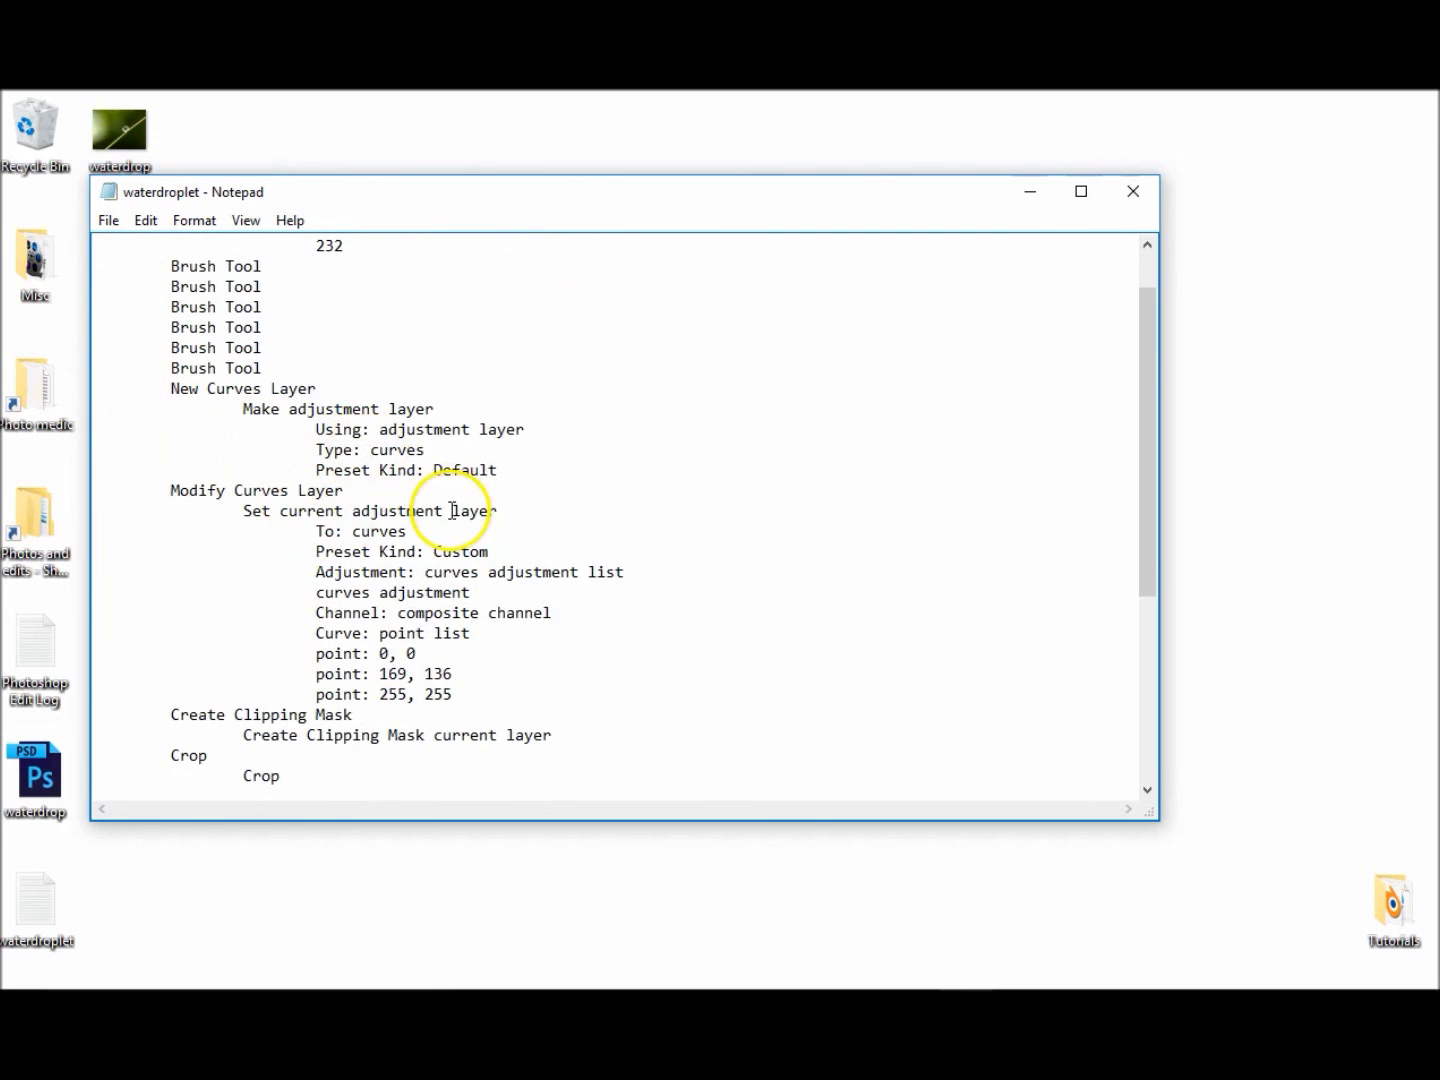
pyautogui.scroll(-2, 290, 702)
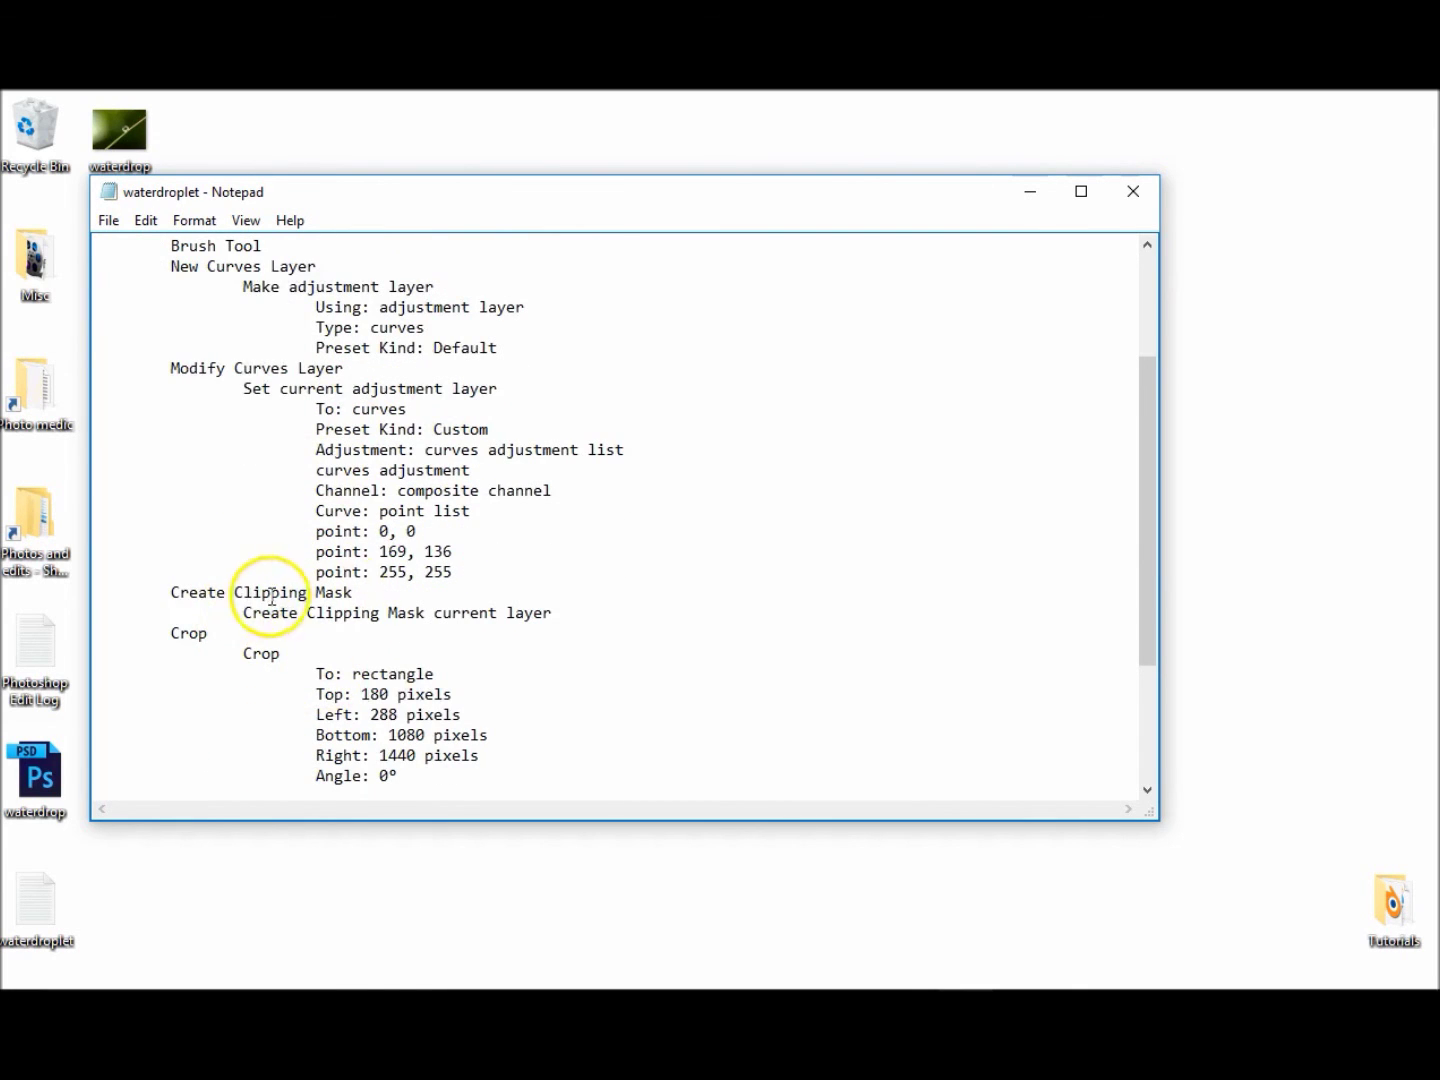
pyautogui.scroll(-2, 346, 599)
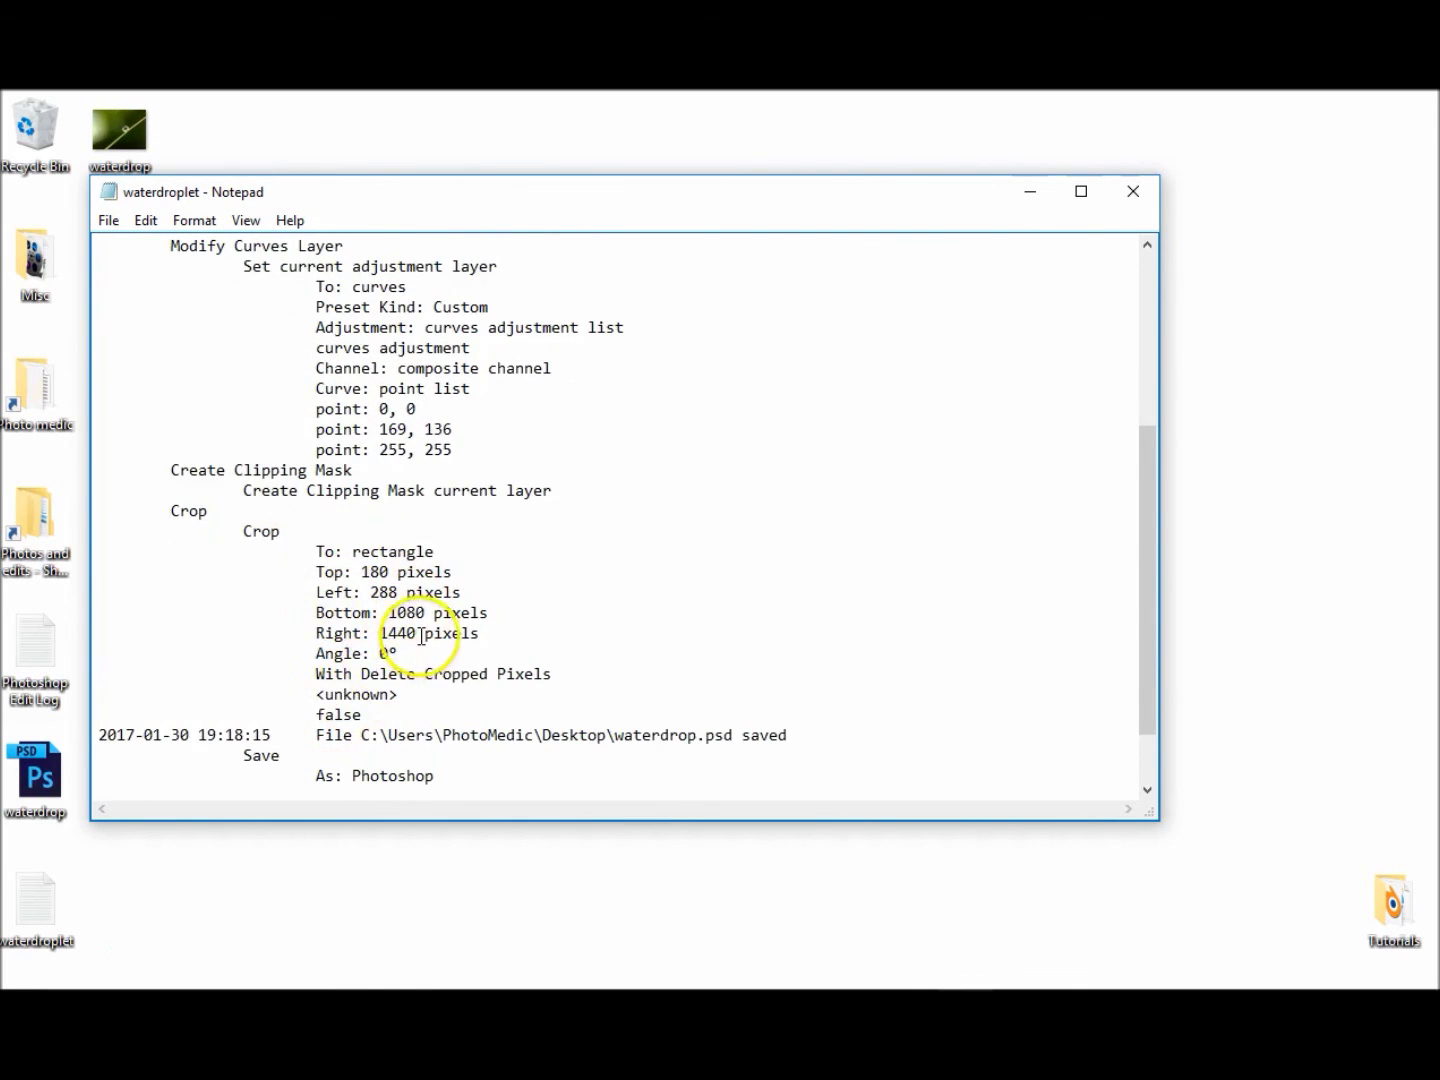
pyautogui.scroll(-2, 350, 641)
pyautogui.moveTo(215, 655); pyautogui.dragTo(320, 670)
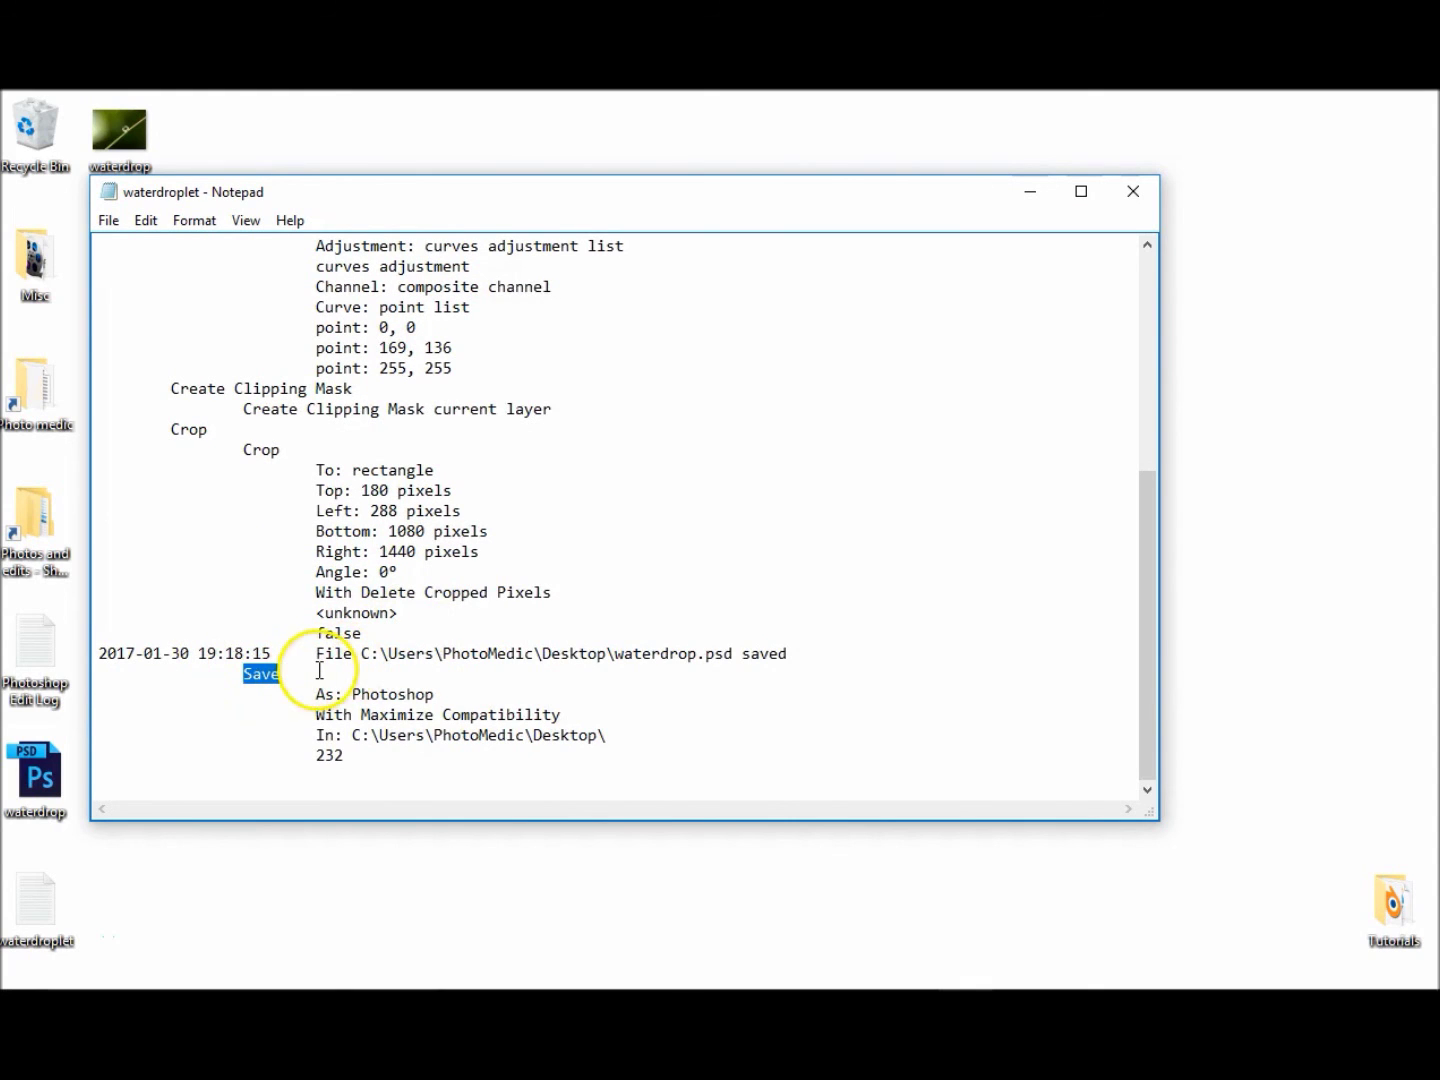
pyautogui.click(1132, 196)
pyautogui.click(922, 967)
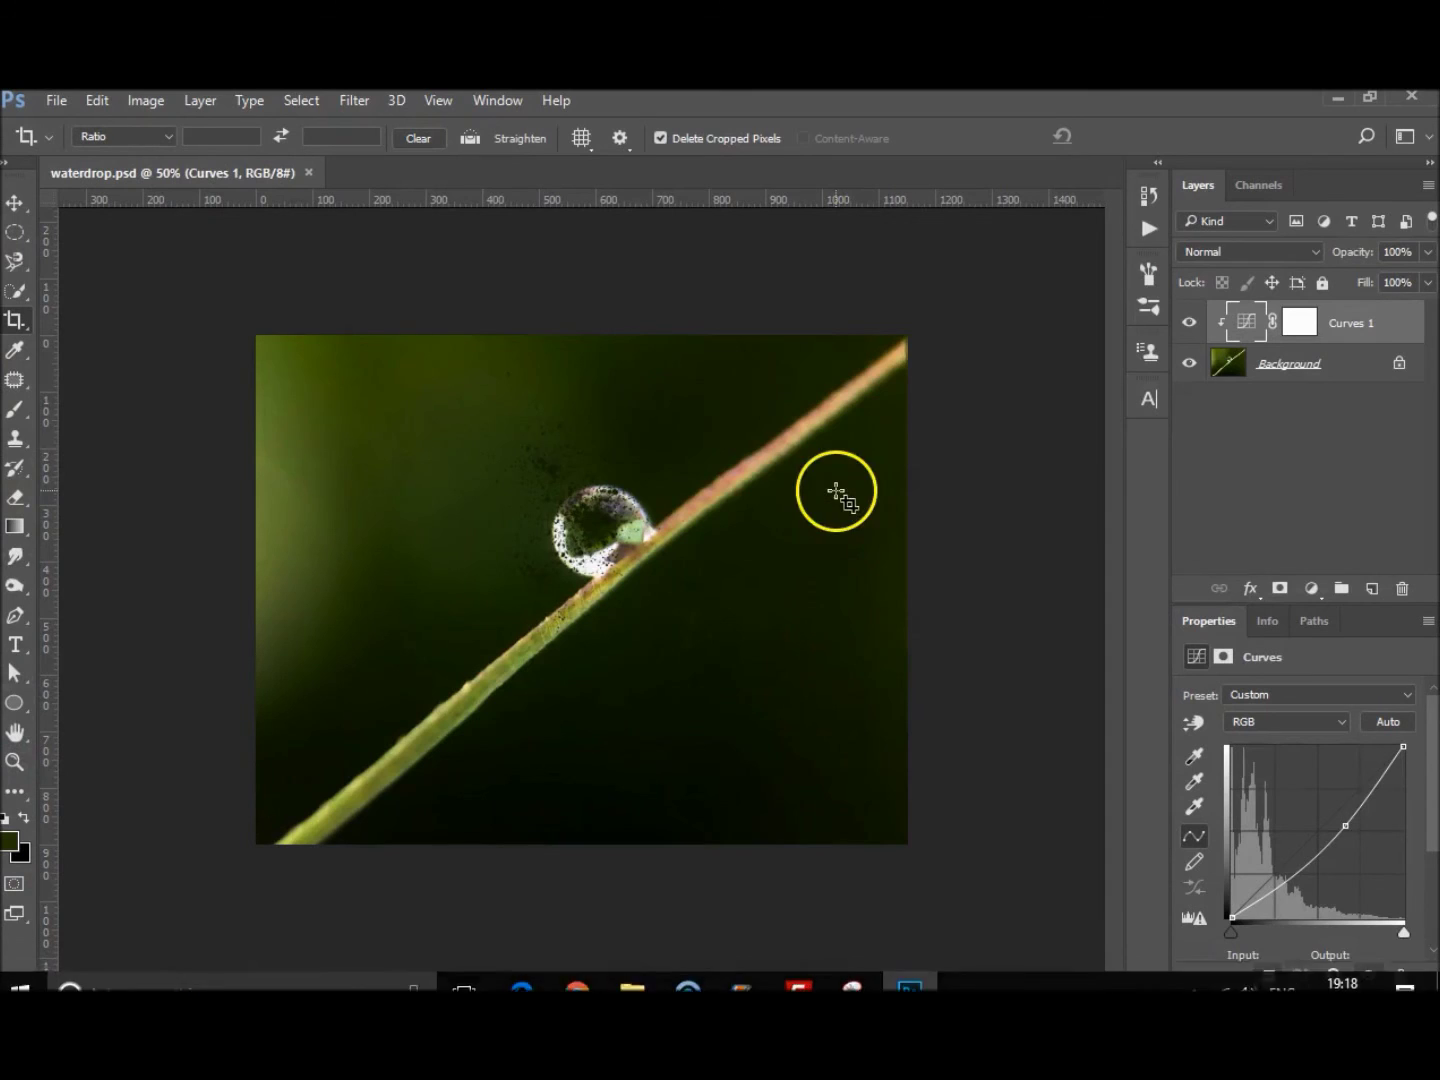